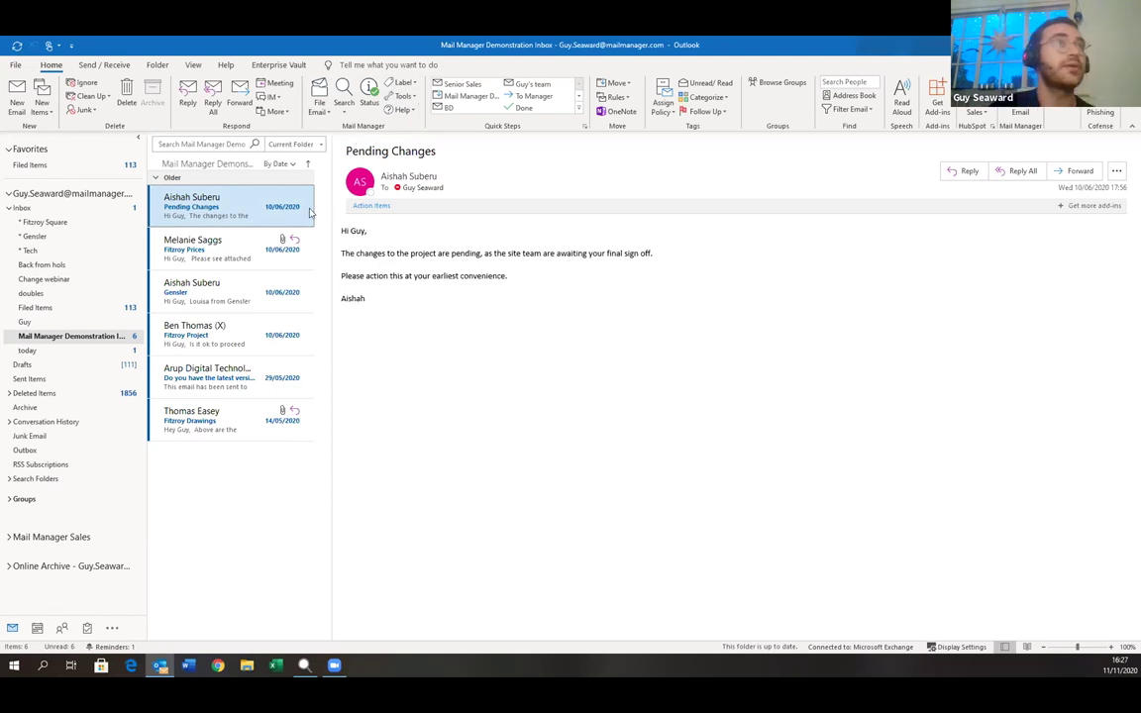
Step: Open the Gensler email in its own window, close it and file it to the suggested Gensler location
left_click(287, 297)
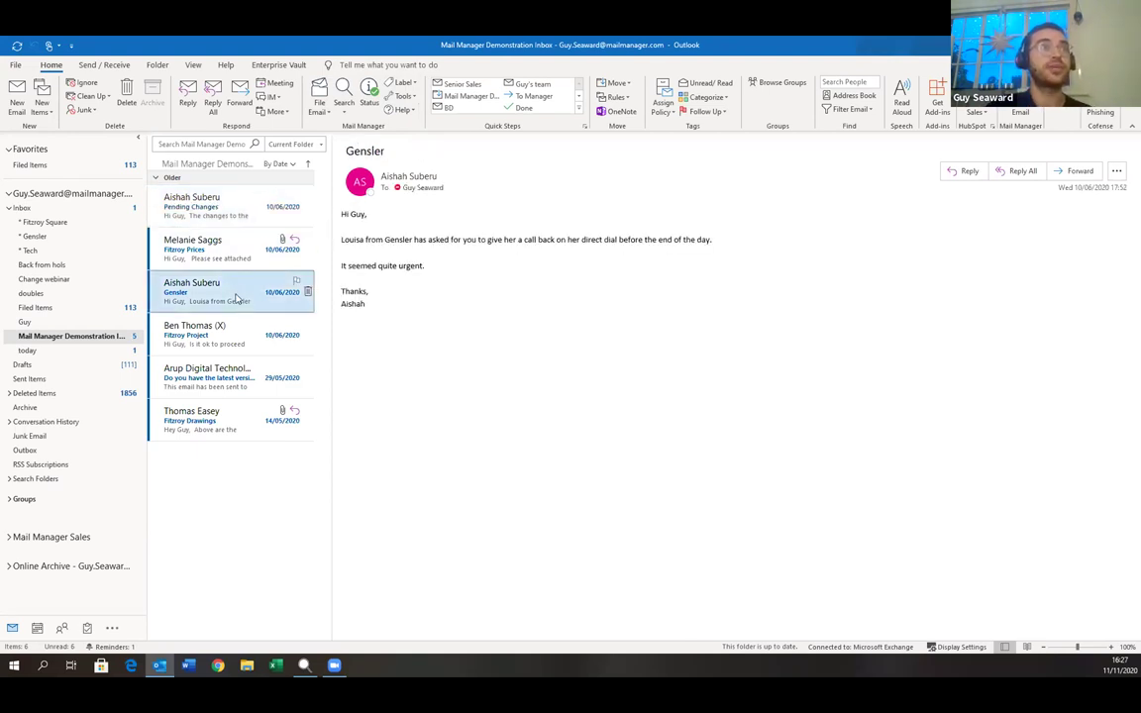
double_click(238, 300)
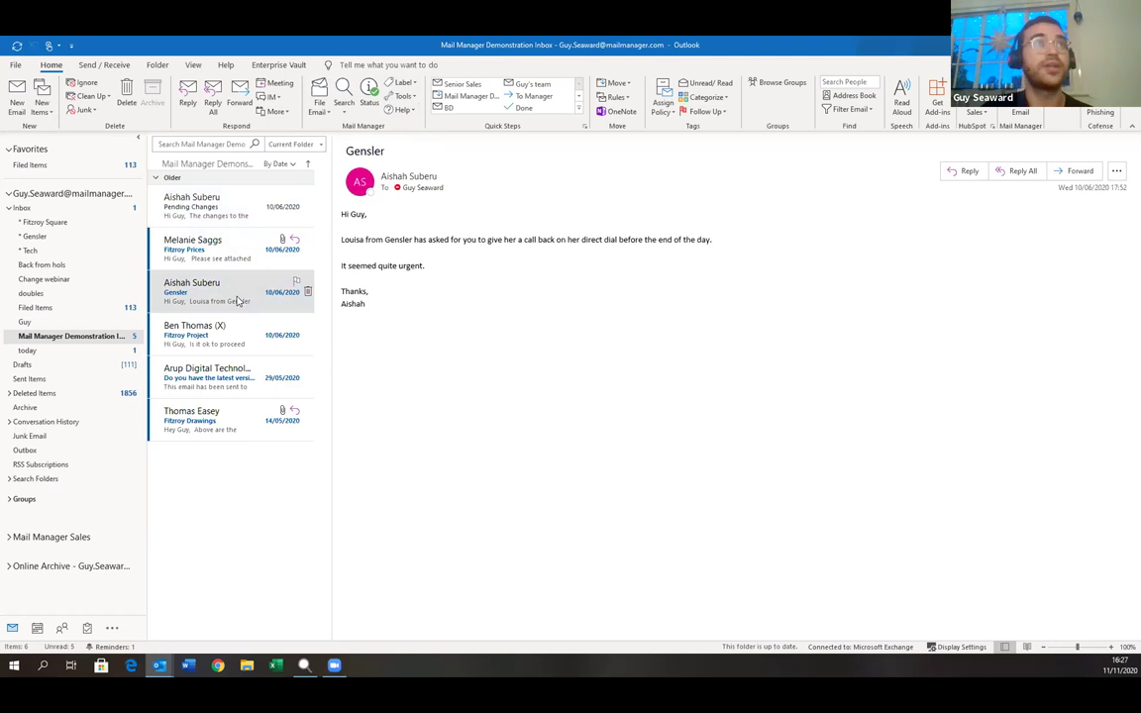
left_click_drag(659, 45, 637, 195)
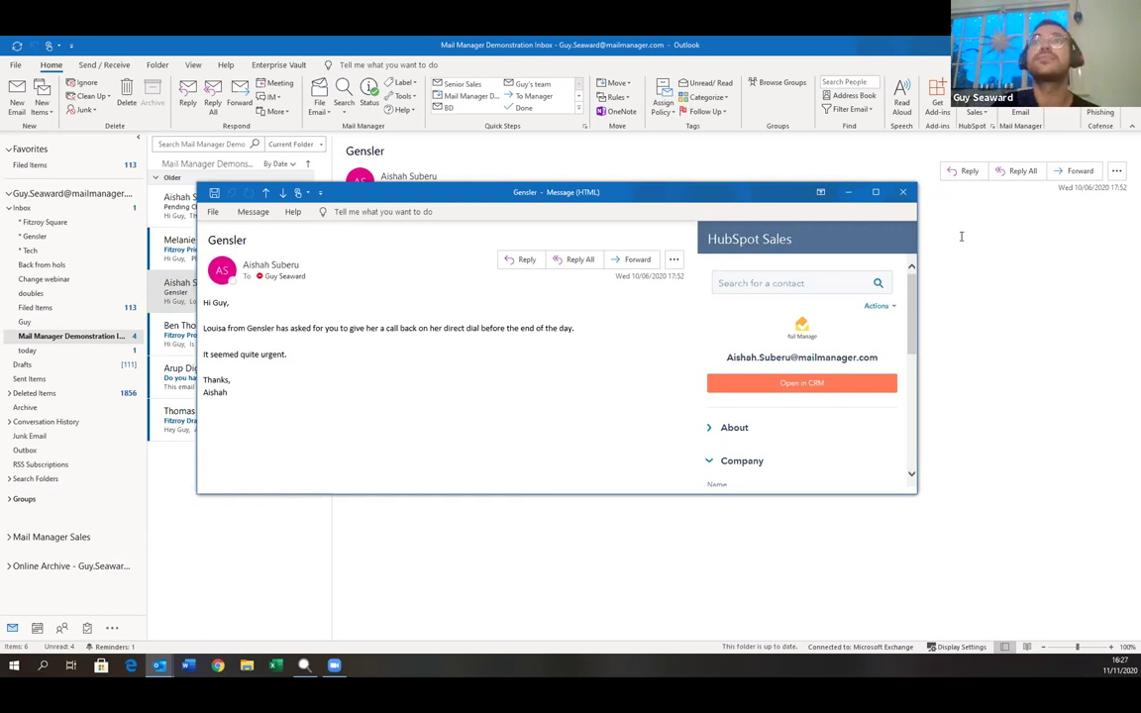
left_click(905, 194)
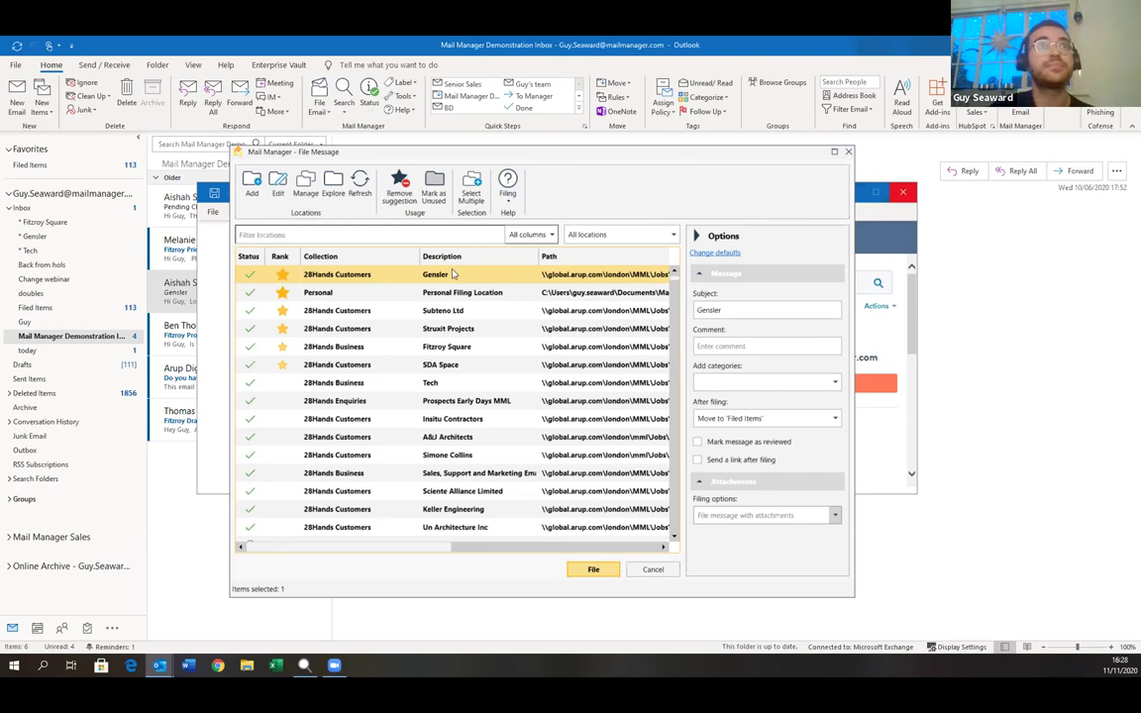
left_click_drag(543, 146, 552, 180)
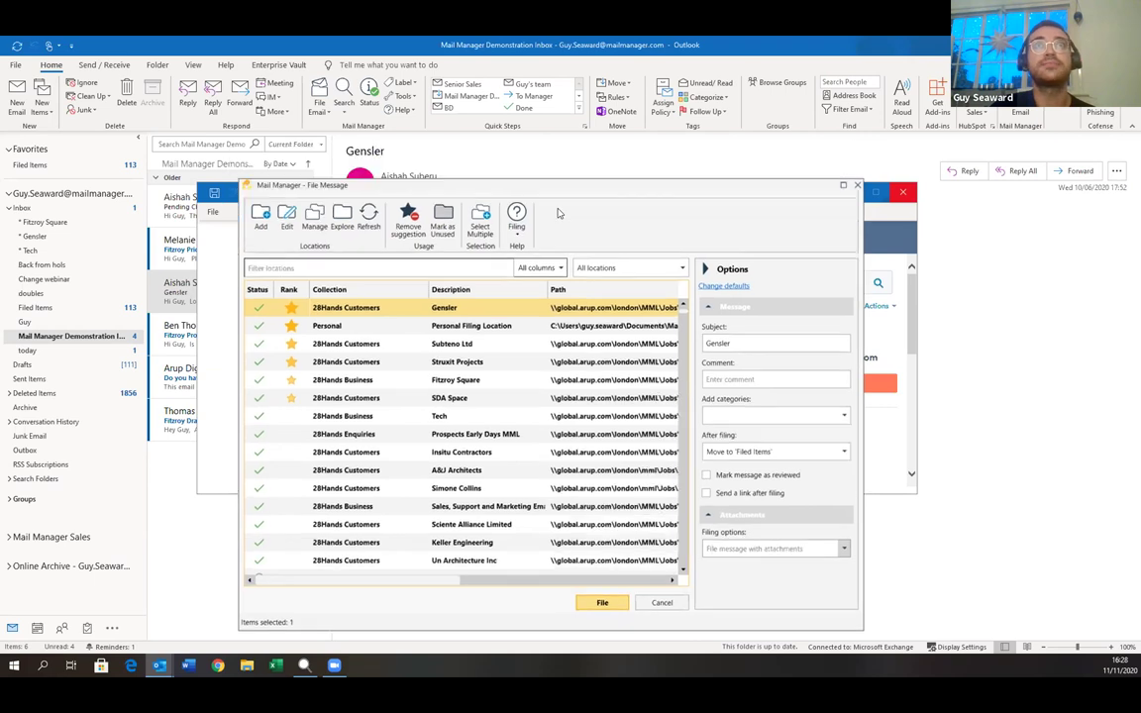
left_click(602, 602)
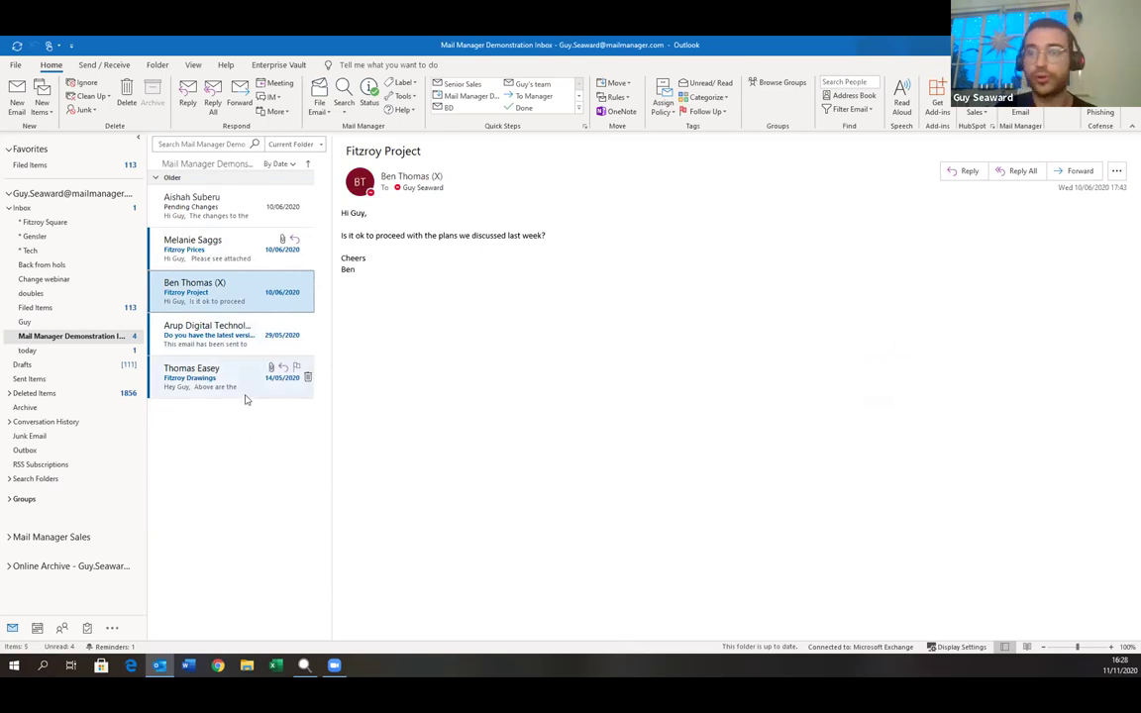
left_click(339, 603)
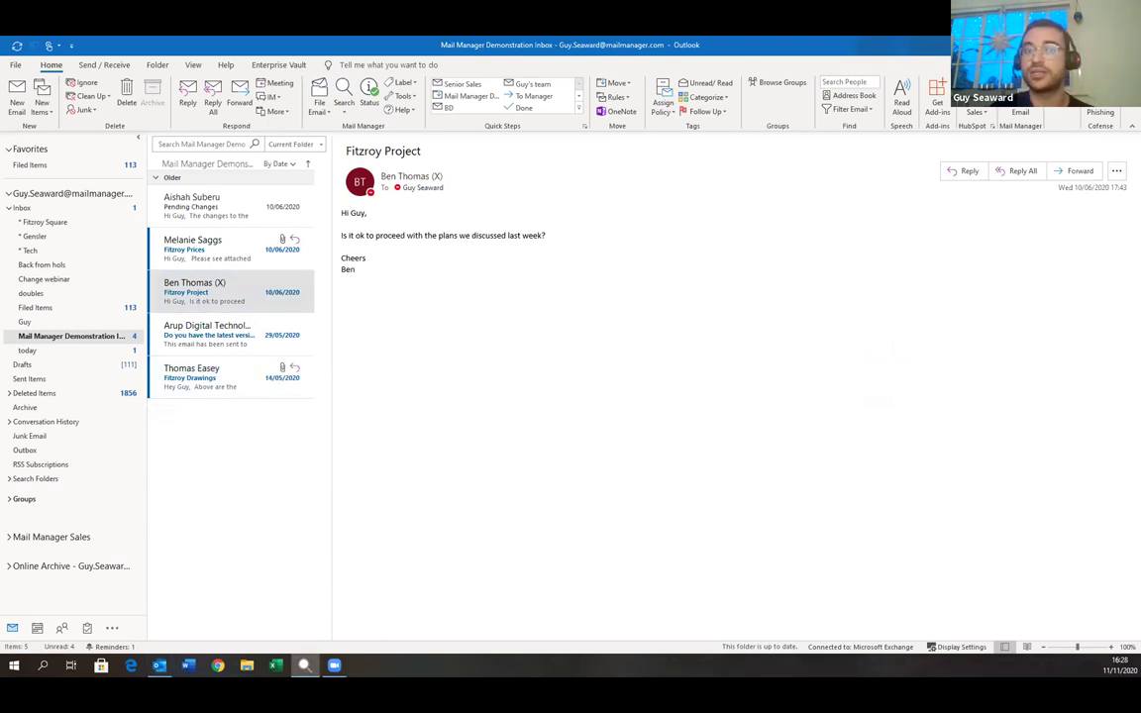
left_click(323, 47)
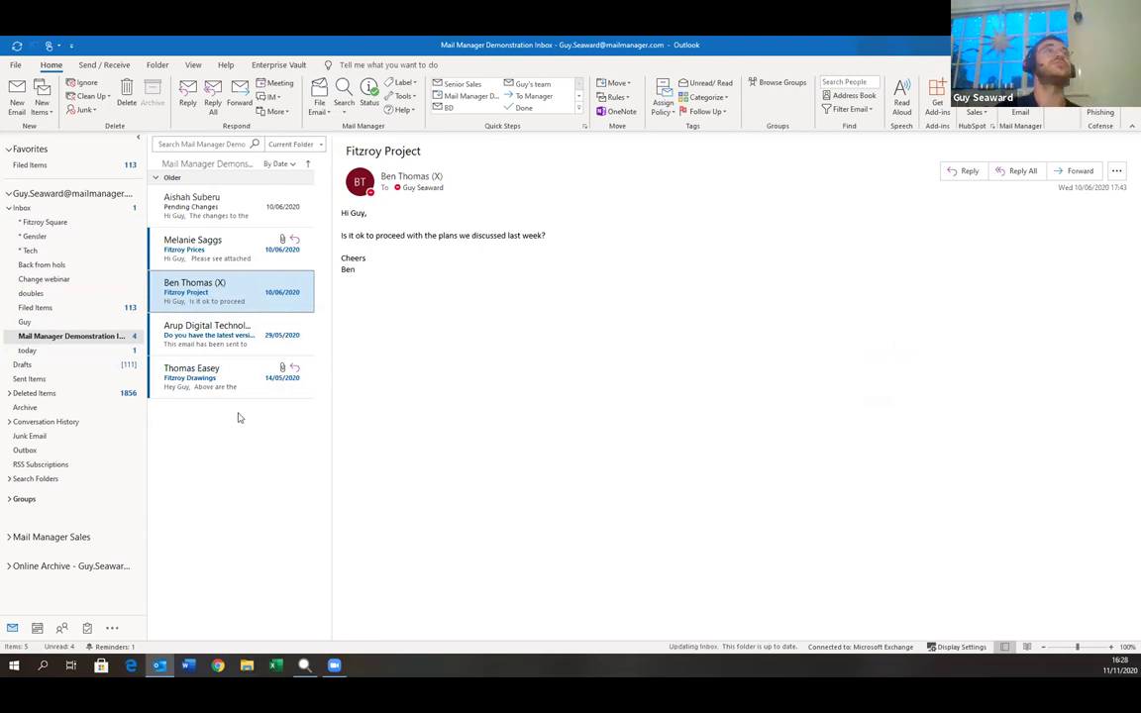
Step: Check the suggested and recently used filing locations for the Pending Changes email without filing it
left_click(228, 206)
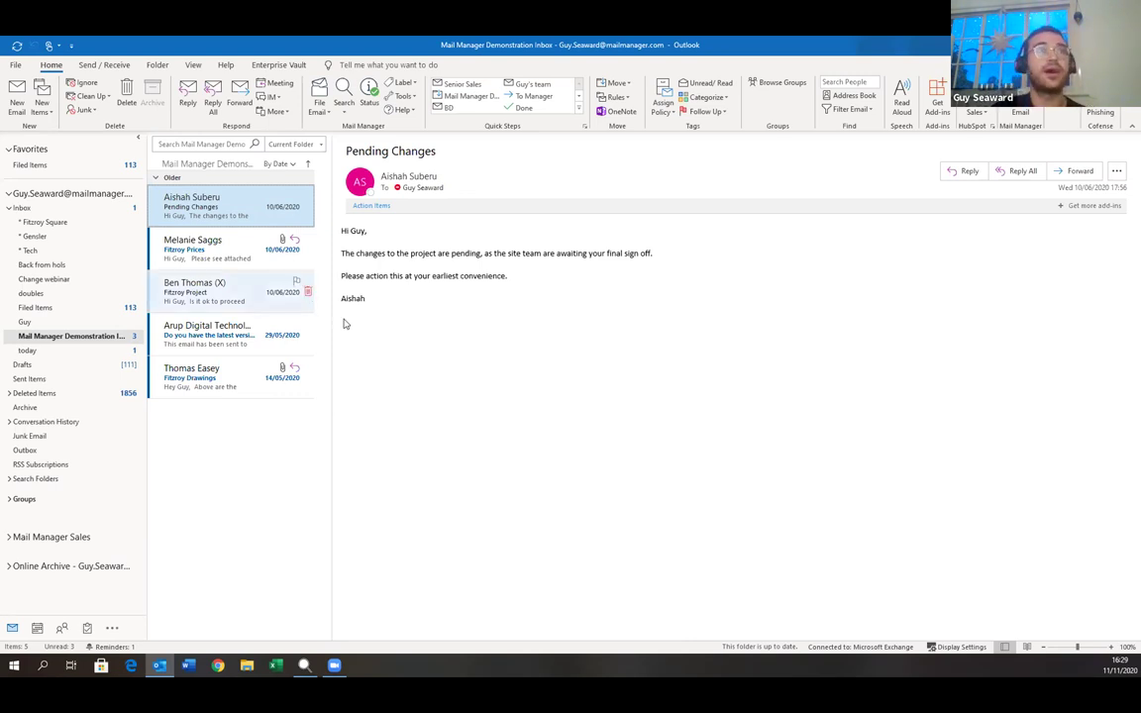
right_click(216, 208)
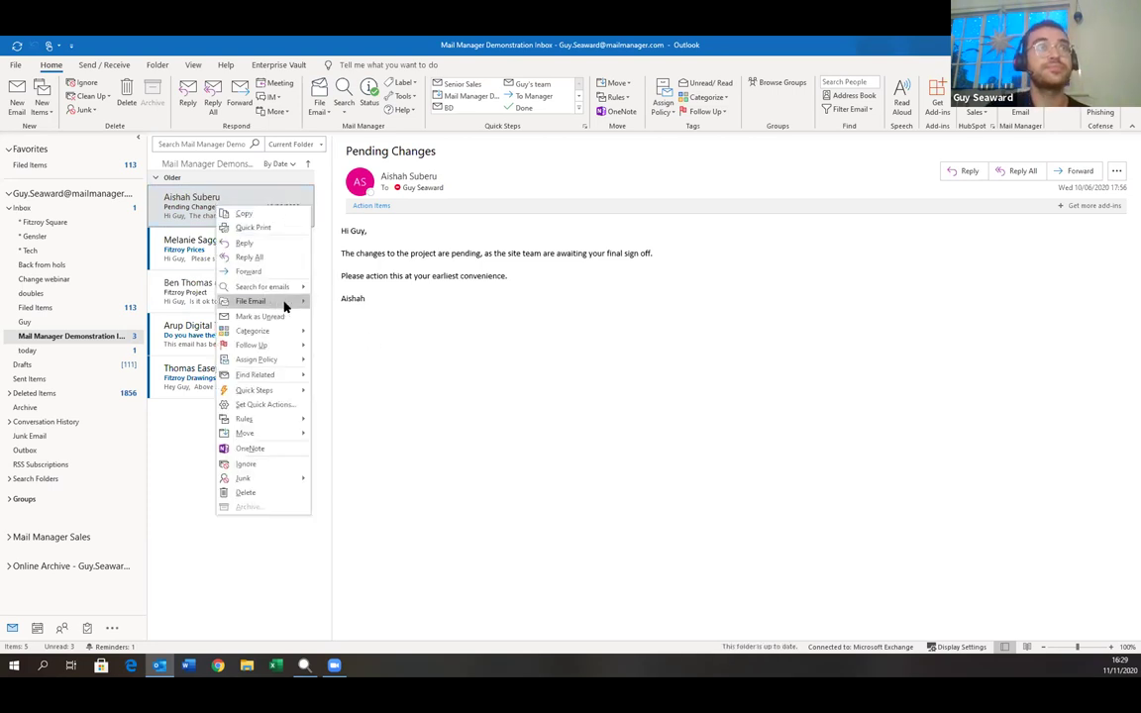
mouse_move(253, 302)
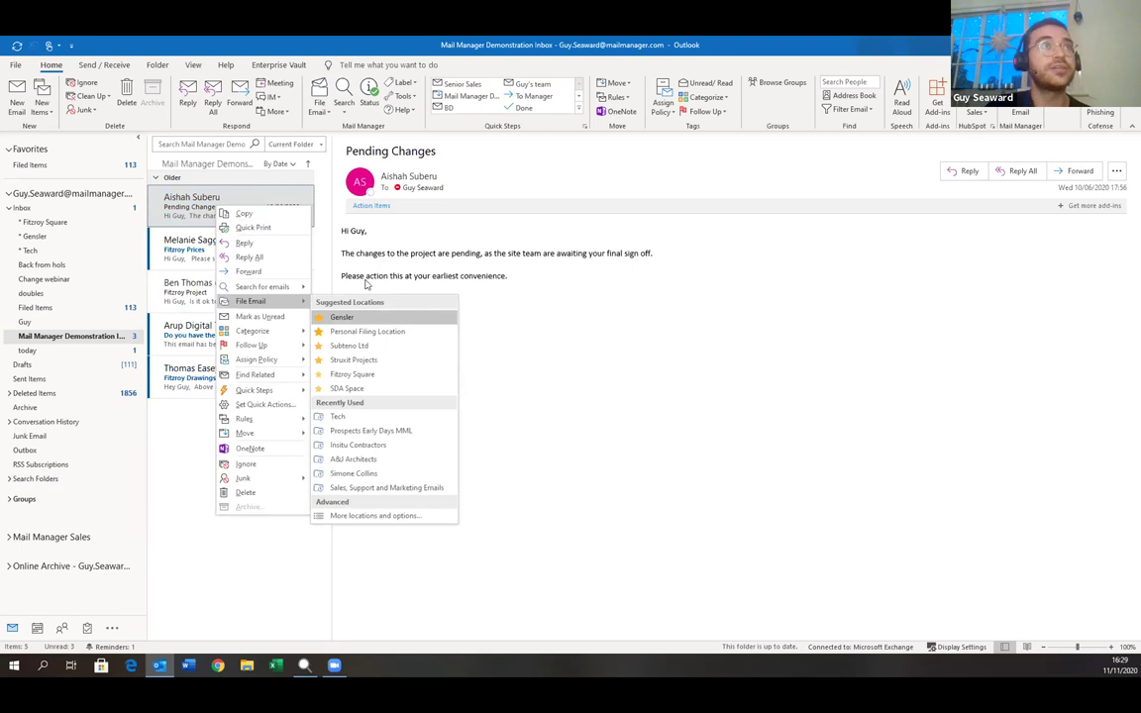
left_click(168, 197)
left_click(319, 104)
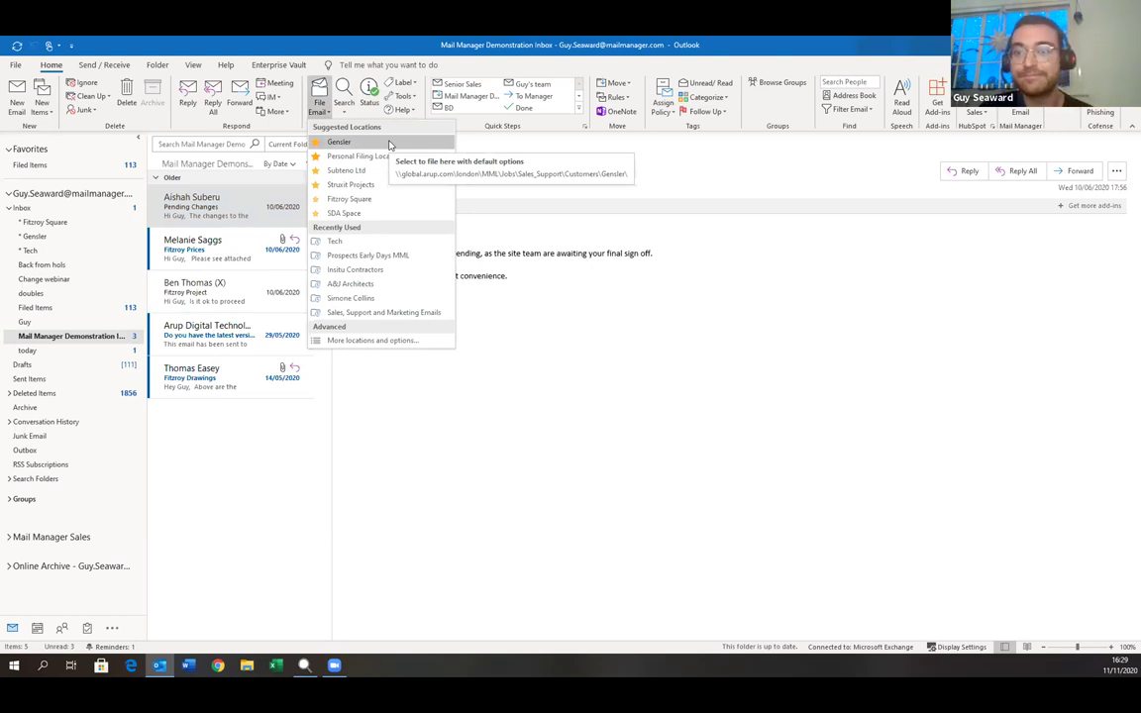
left_click(530, 259)
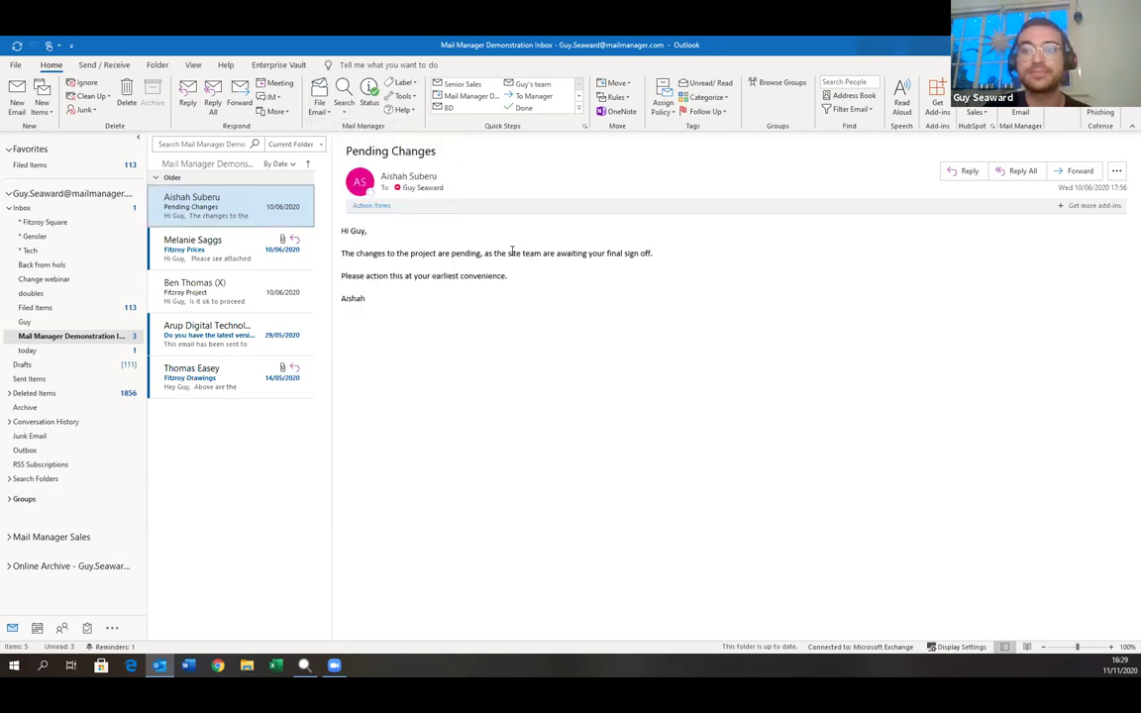
Step: Reply "Go ahead" to the Fitzroy Project email, then send and file it to Fitzroy Square together with the original message
left_click(237, 301)
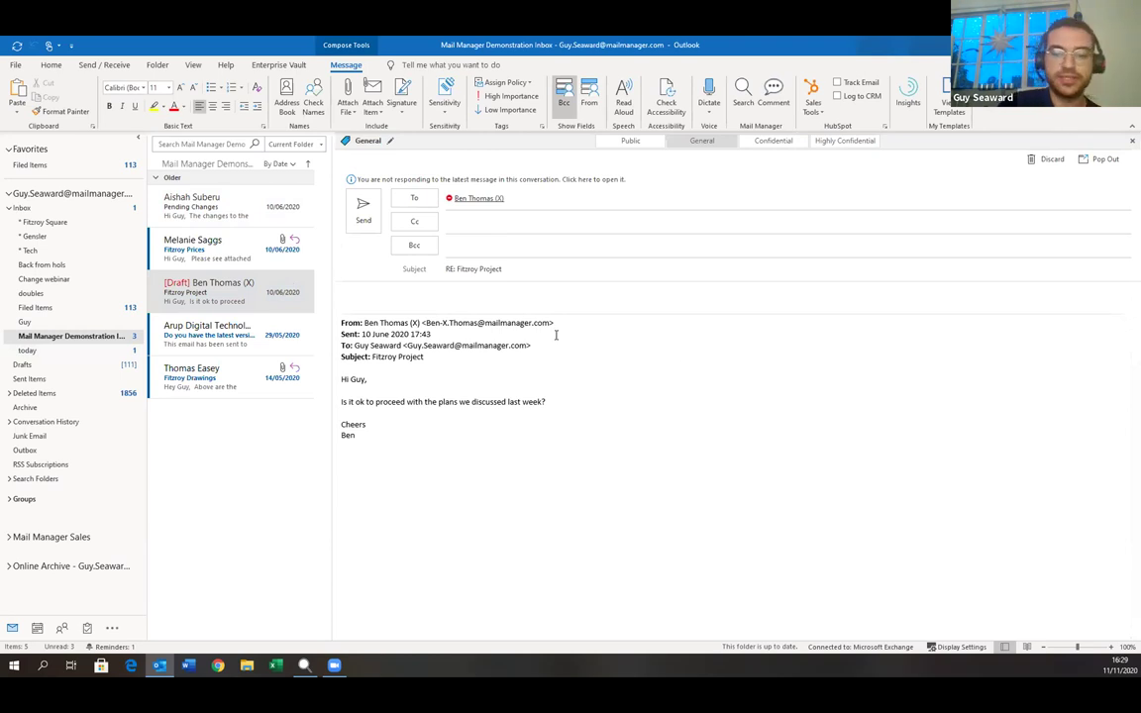
type("Go a")
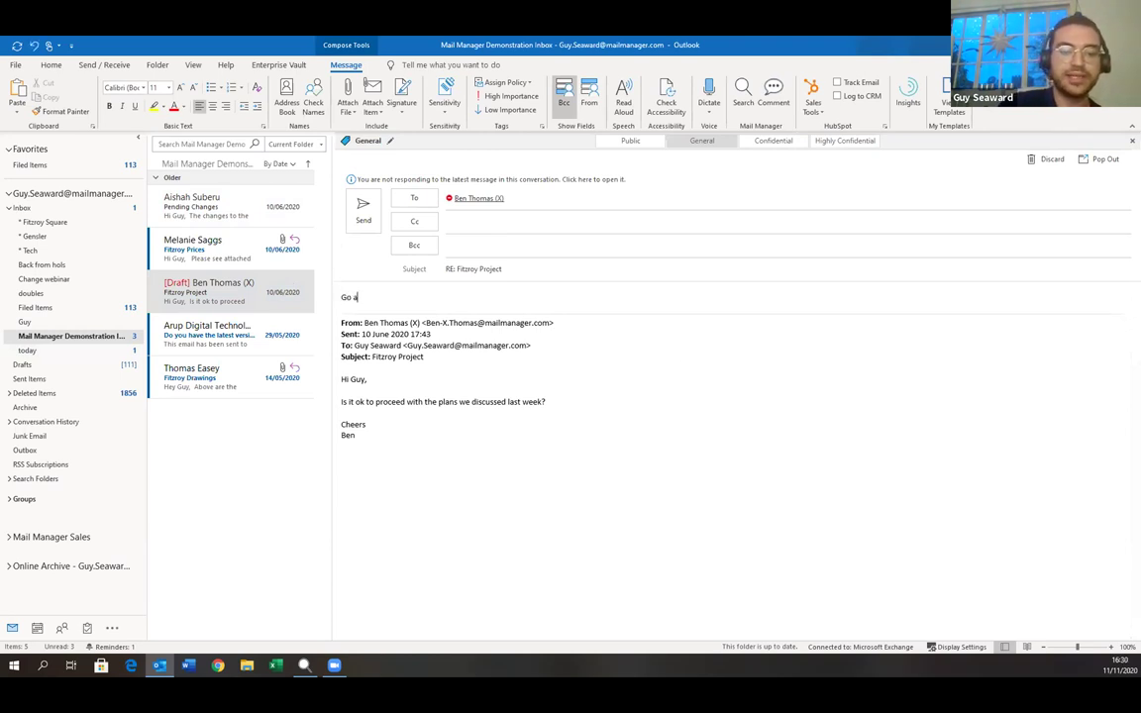
type("head")
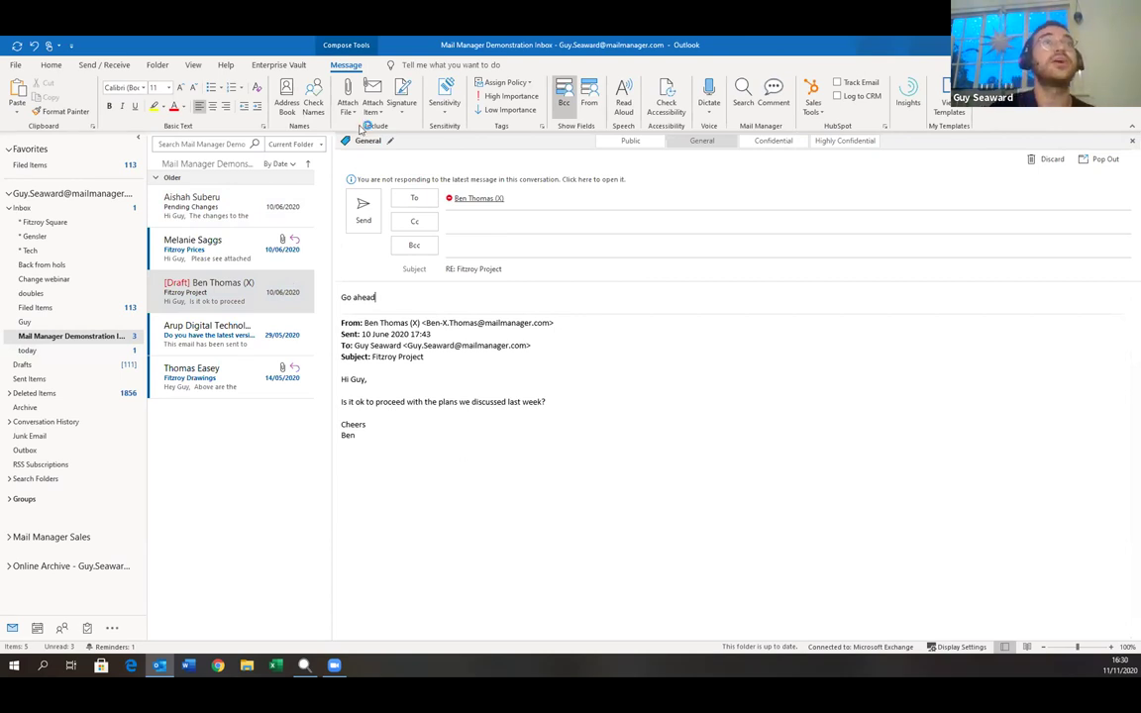
left_click(366, 220)
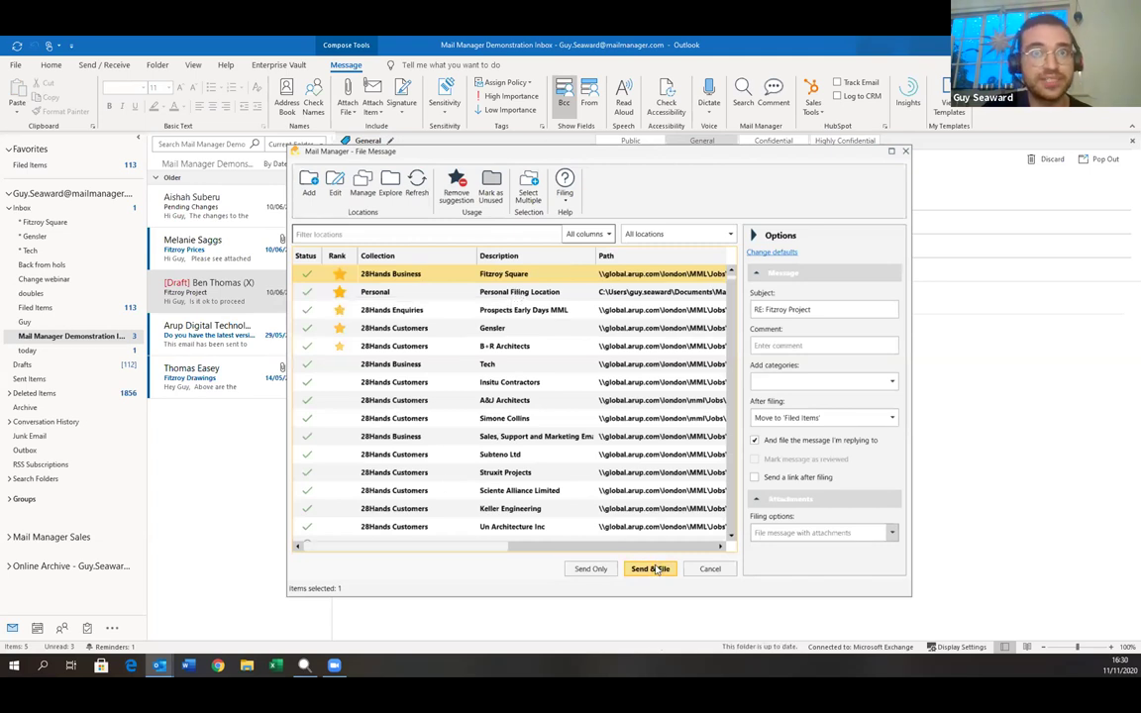
key("Return")
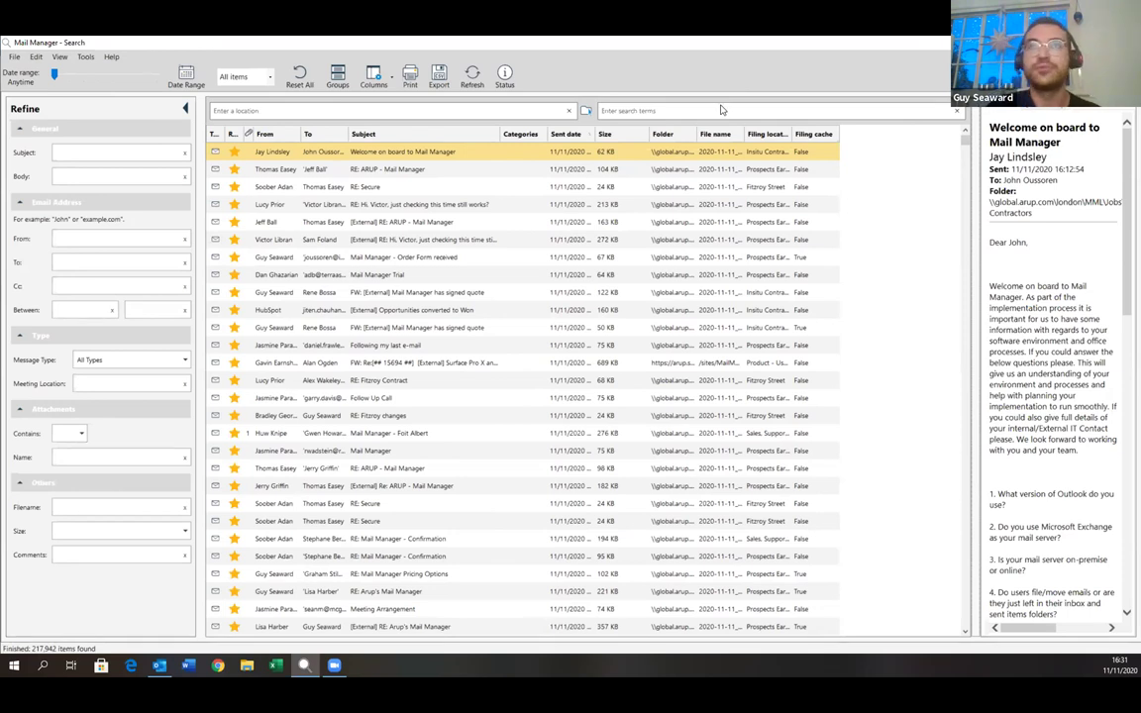
Step: Search all filed emails in Mail Manager Search for "mahogany"
left_click(716, 109)
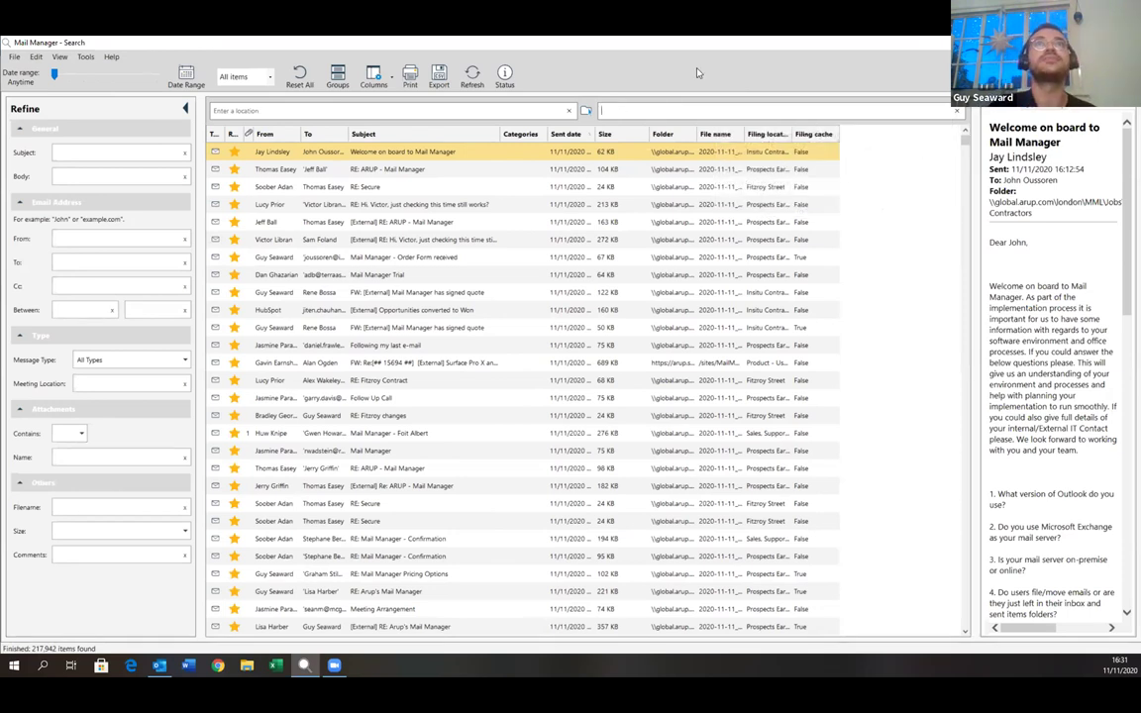
type("ma")
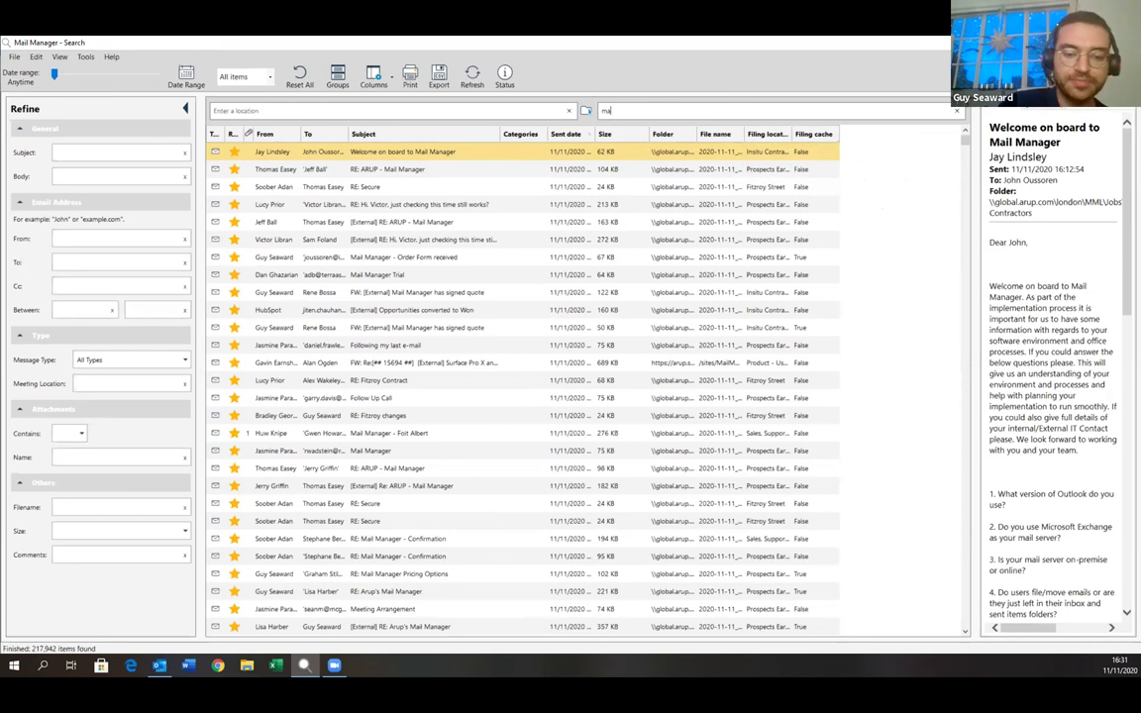
type("hogany")
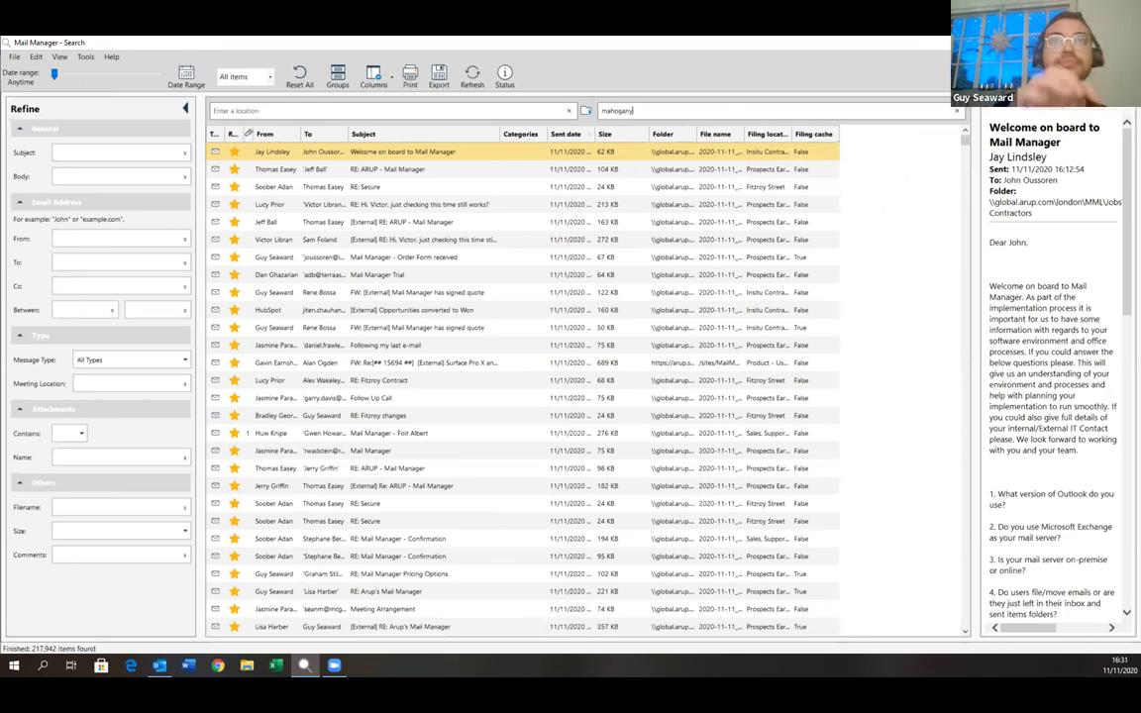
key("Return")
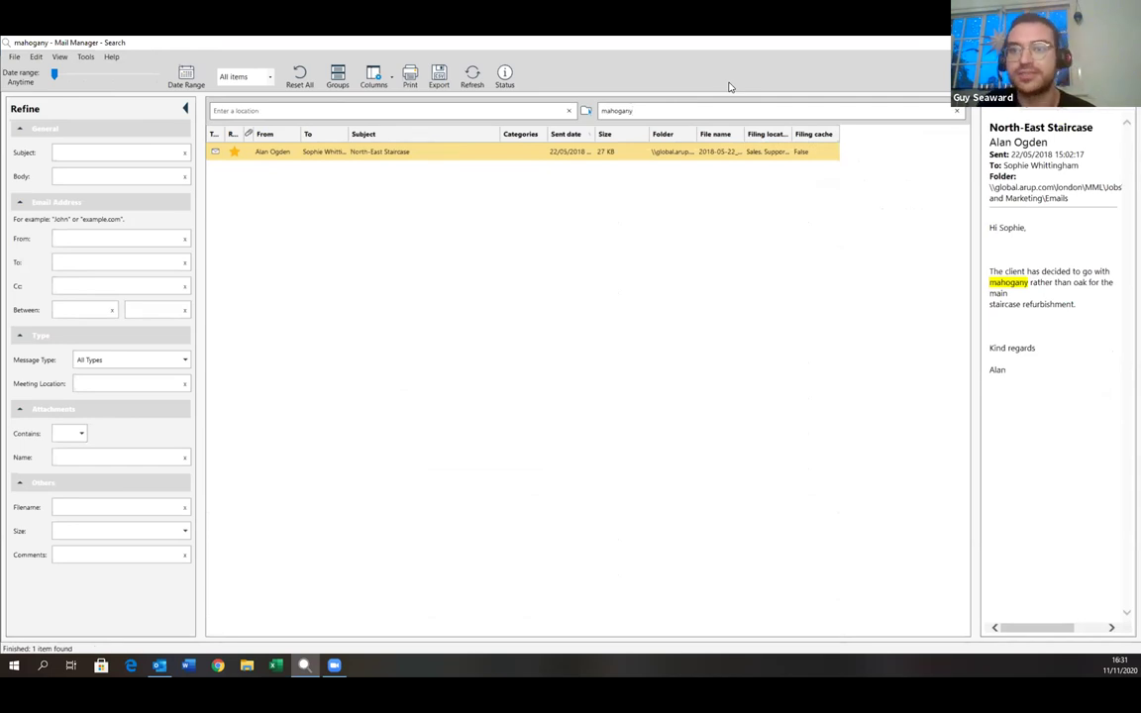
Step: Clear the search term and list all filed emails again
key("BackSpace")
key("BackSpace")
key("BackSpace")
key("BackSpace")
key("BackSpace")
key("BackSpace")
key("BackSpace")
key("BackSpace")
key("Return")
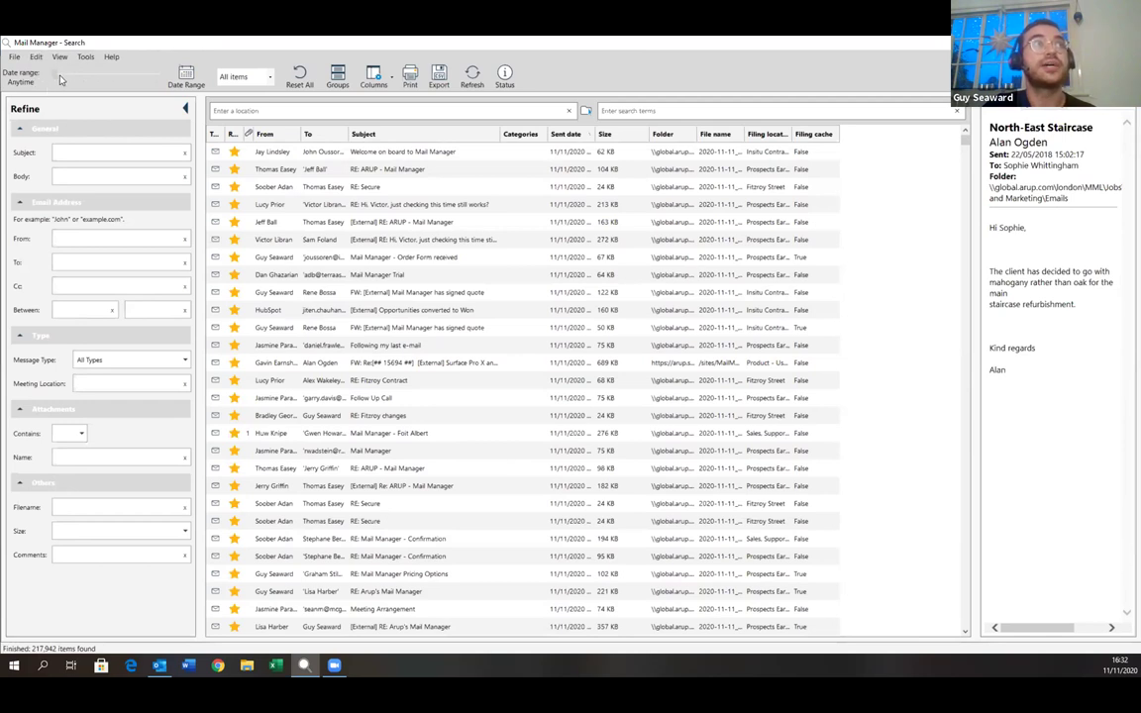
Step: Limit the date range to less than 1 year and search the filed emails for "invoice"
left_click_drag(60, 76, 68, 75)
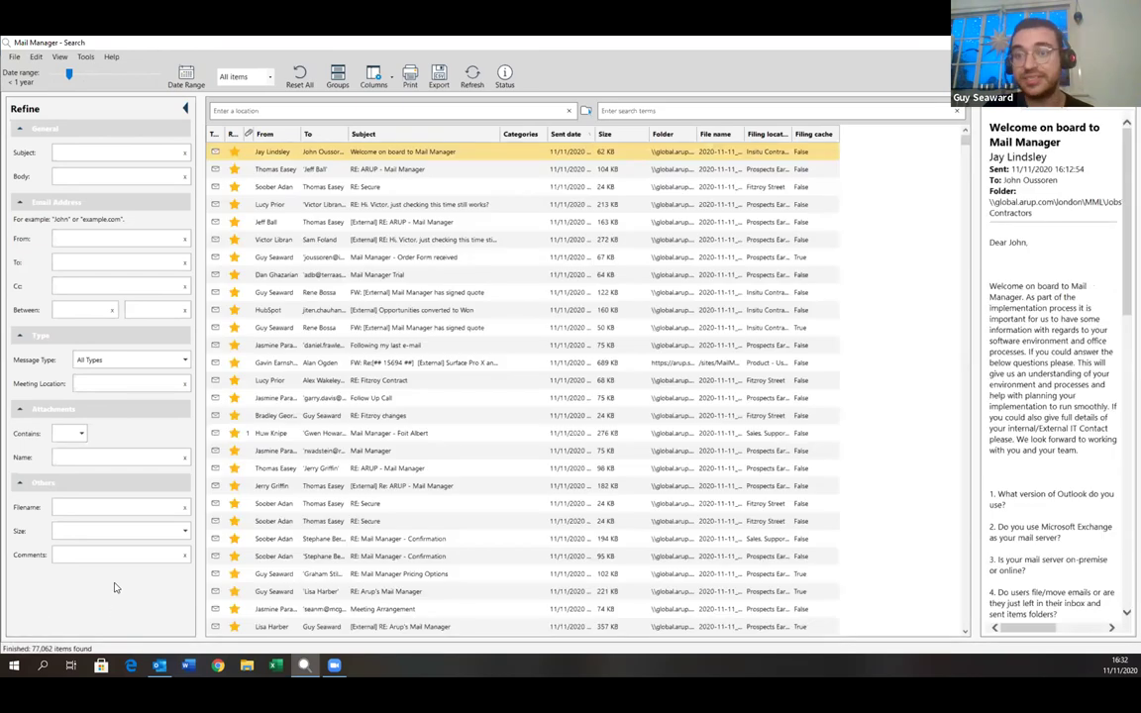
left_click(783, 112)
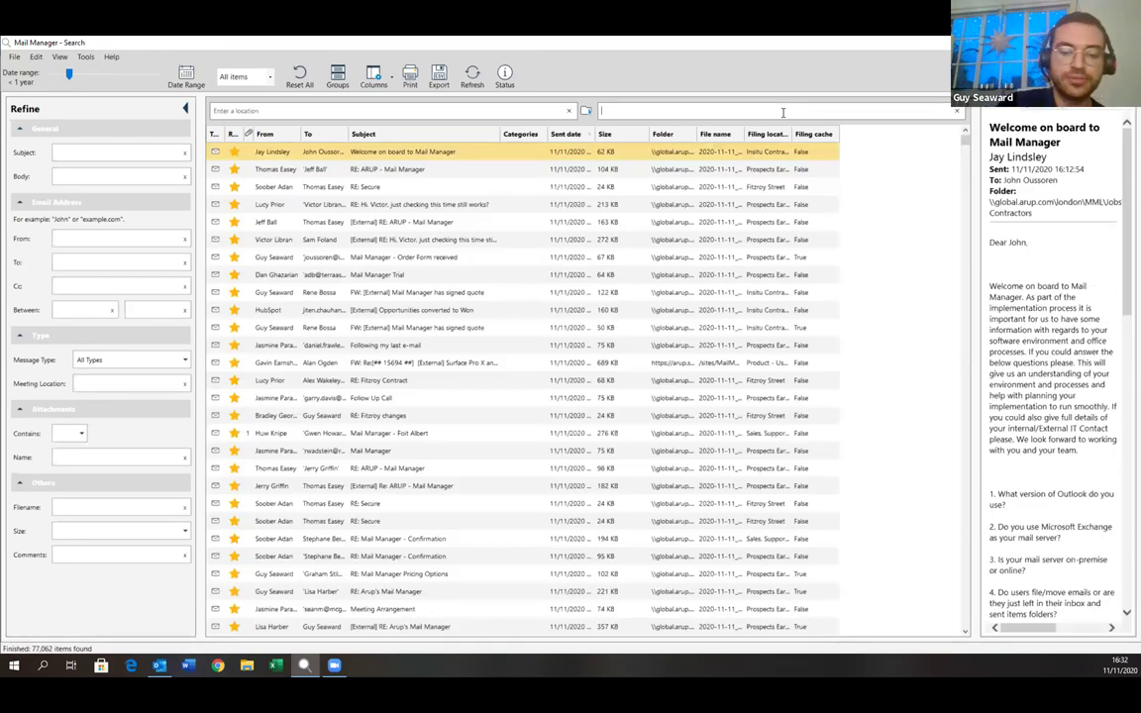
type("invoice")
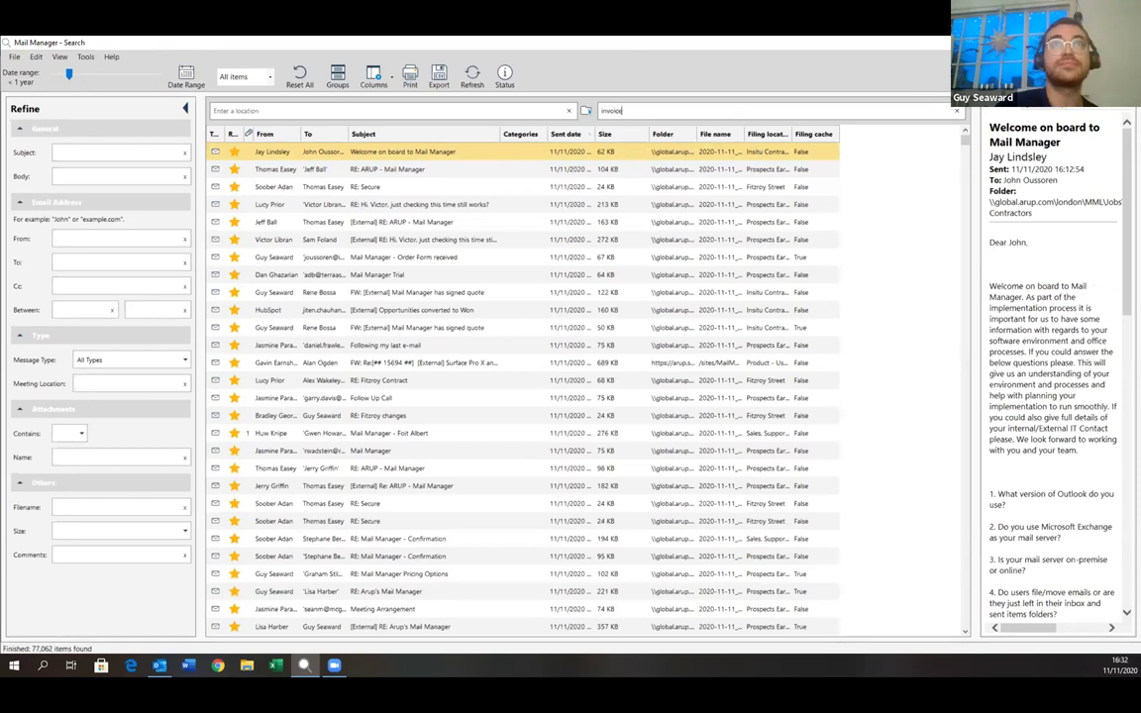
key("Return")
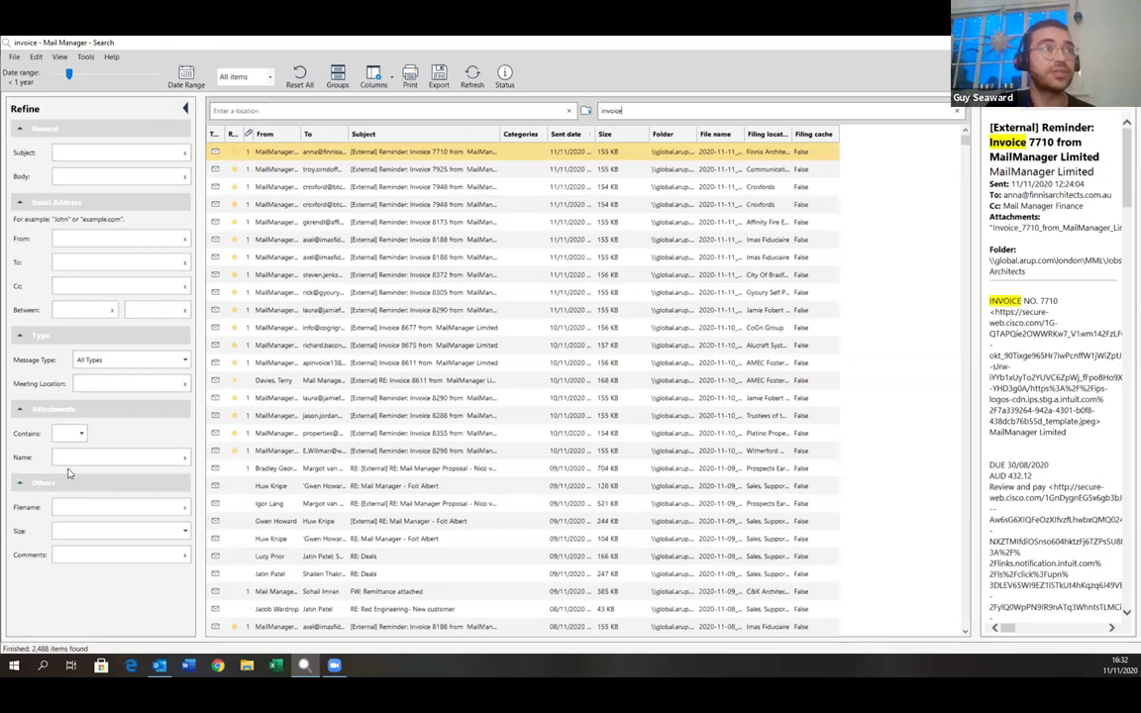
Step: Refine the invoice results to messages that contain attachments and were exchanged with "struxit"
left_click(77, 433)
left_click(65, 426)
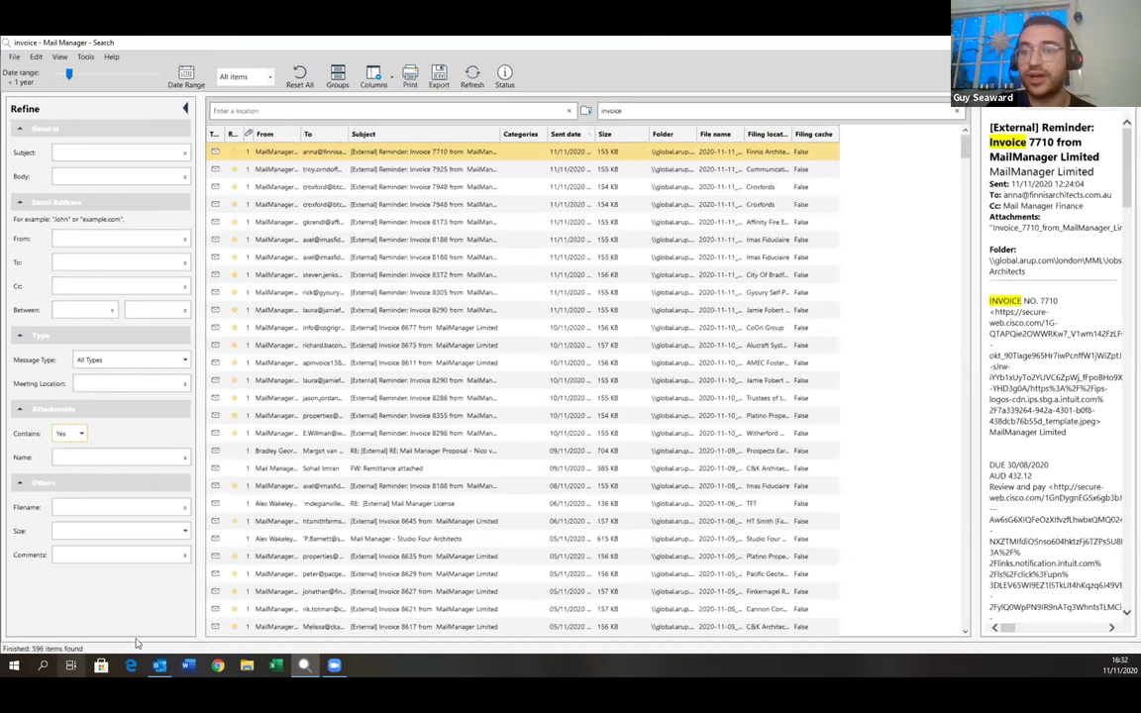
left_click(101, 305)
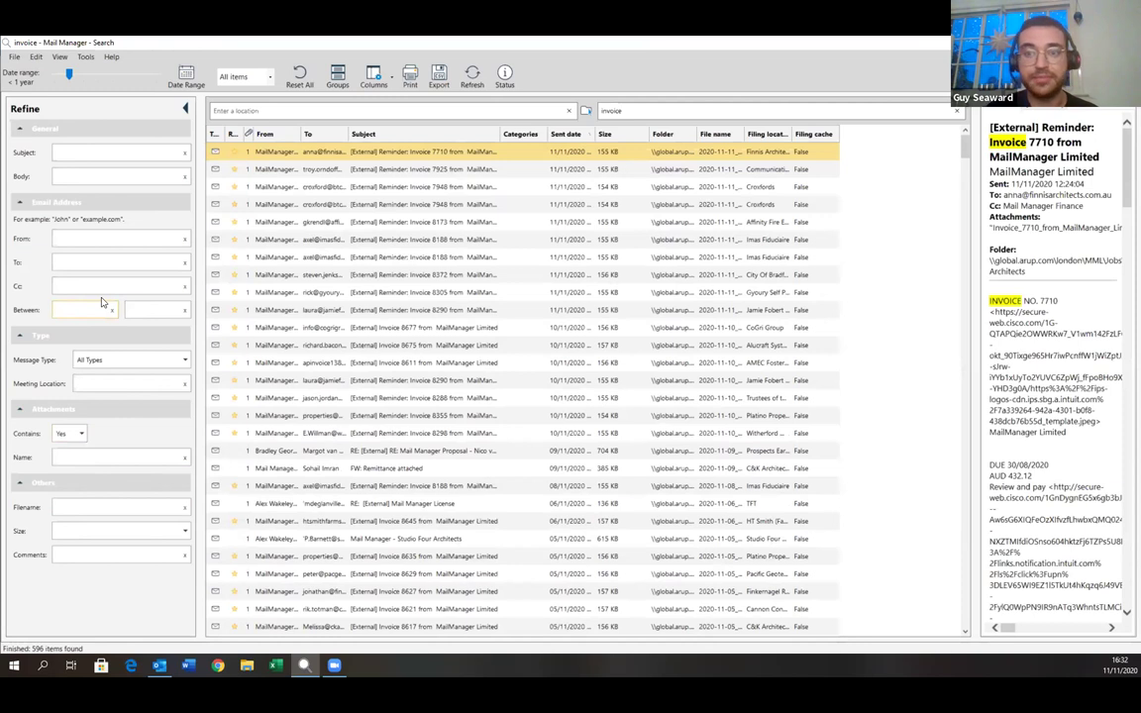
type("stru")
type("ct")
key("Return")
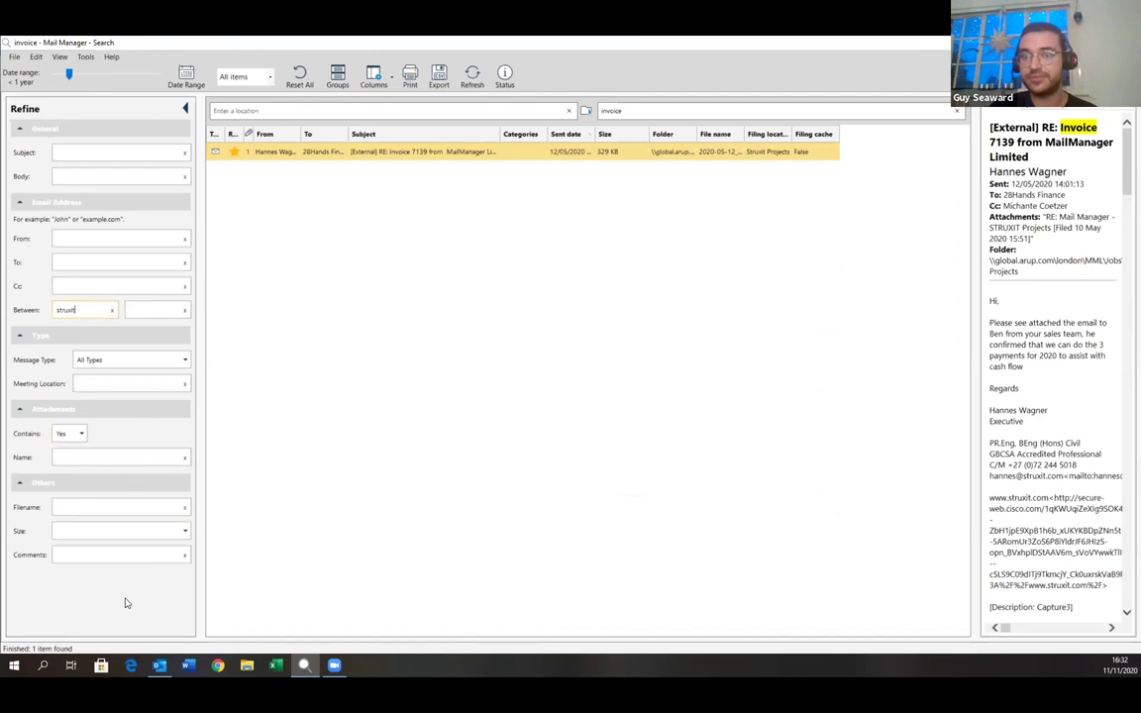
Step: Remove the attachment and correspondent filters and reset the date range to Anytime
left_click(78, 433)
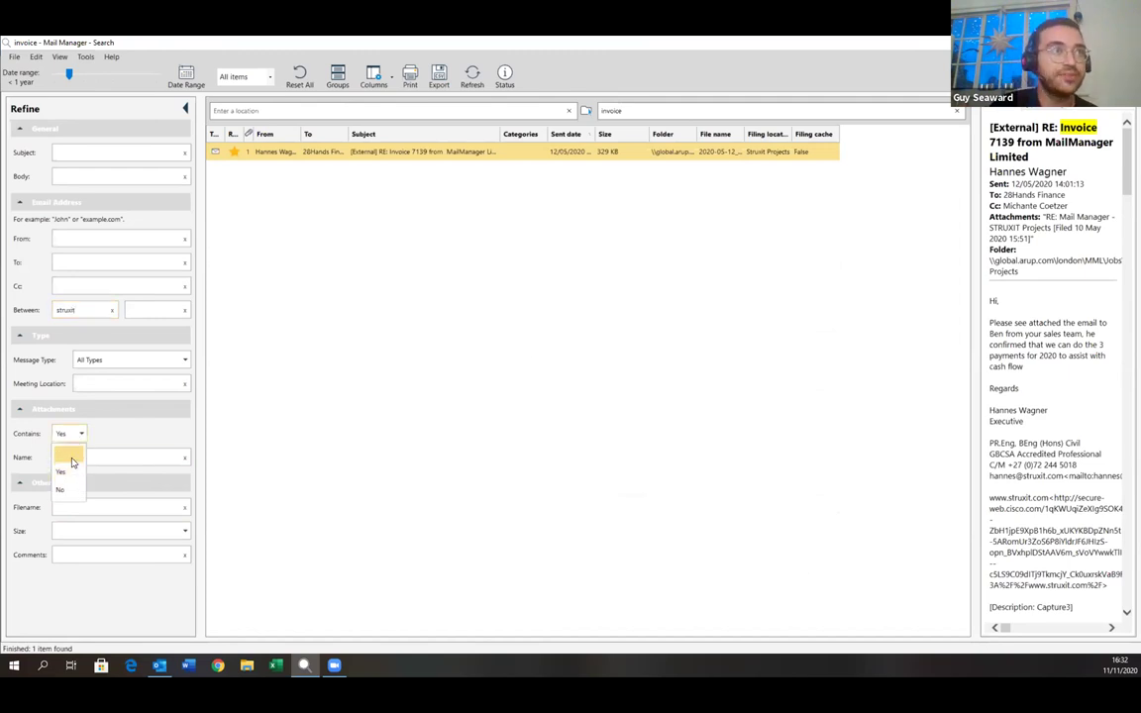
left_click(71, 456)
left_click(112, 310)
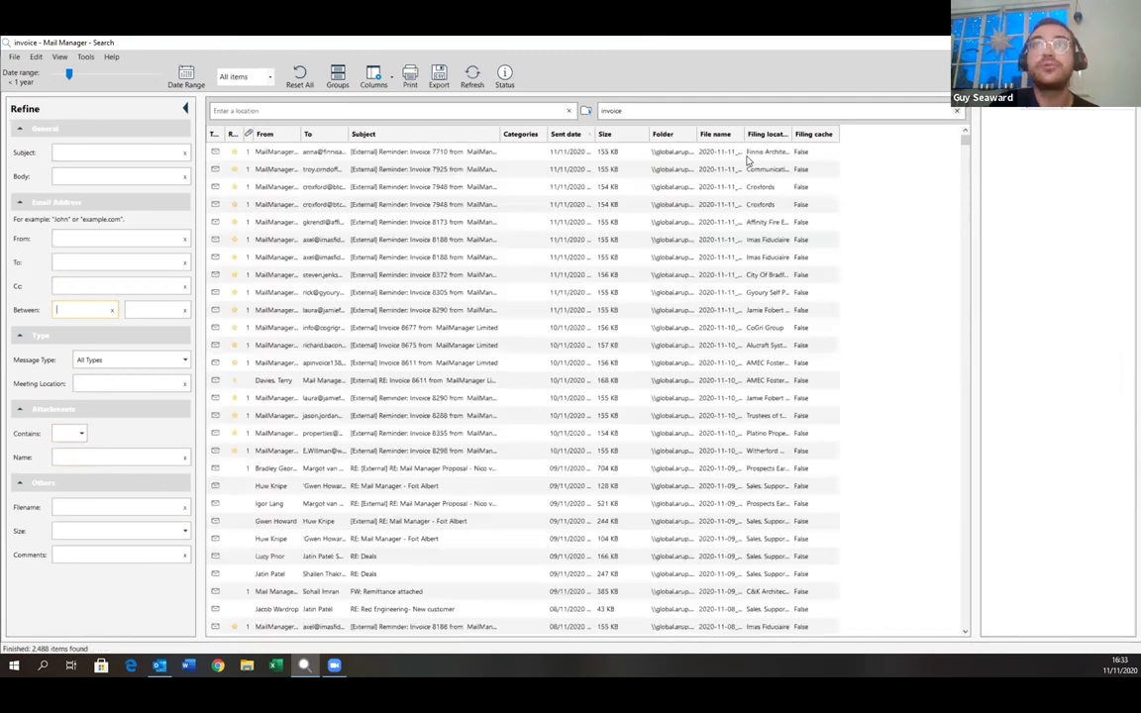
left_click(68, 78)
left_click_drag(69, 77, 52, 74)
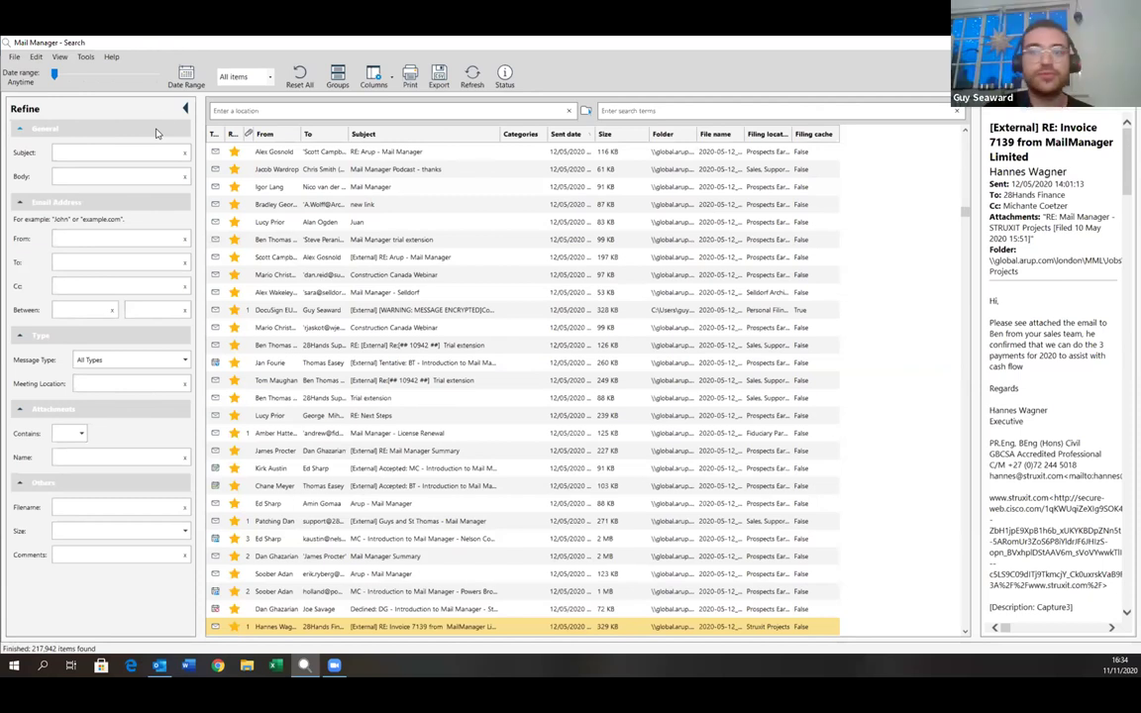
Step: Switch back to Outlook and select the Fitzroy Prices email
left_click(167, 669)
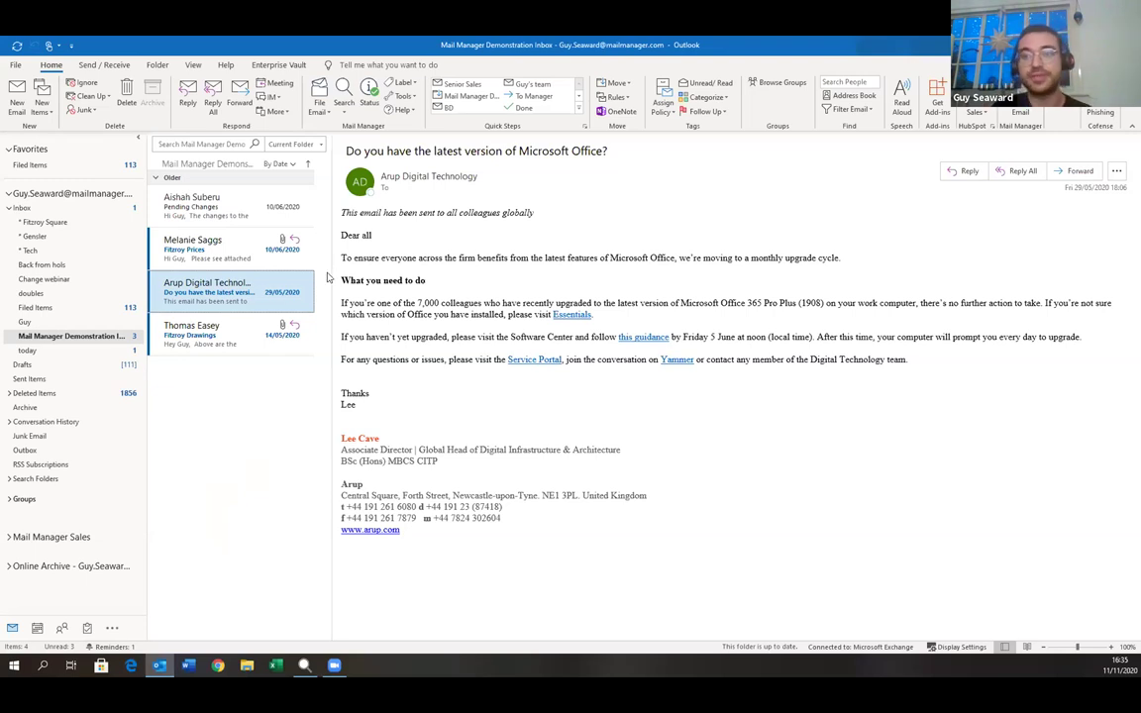
left_click(227, 255)
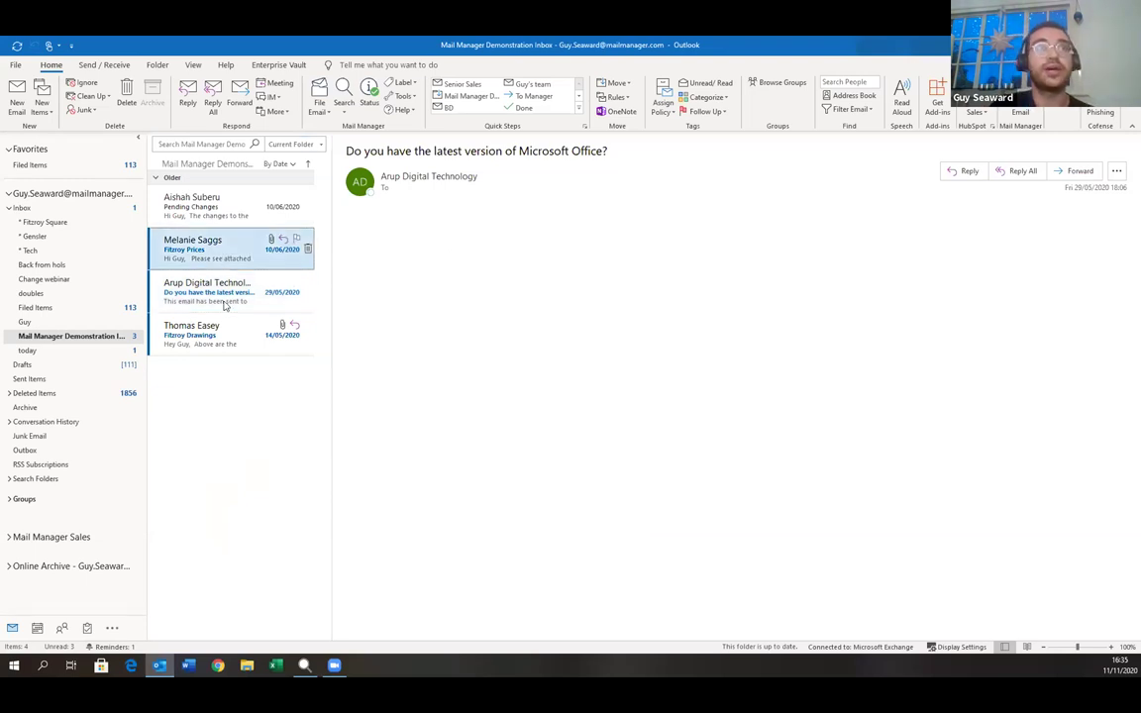
left_click(242, 208)
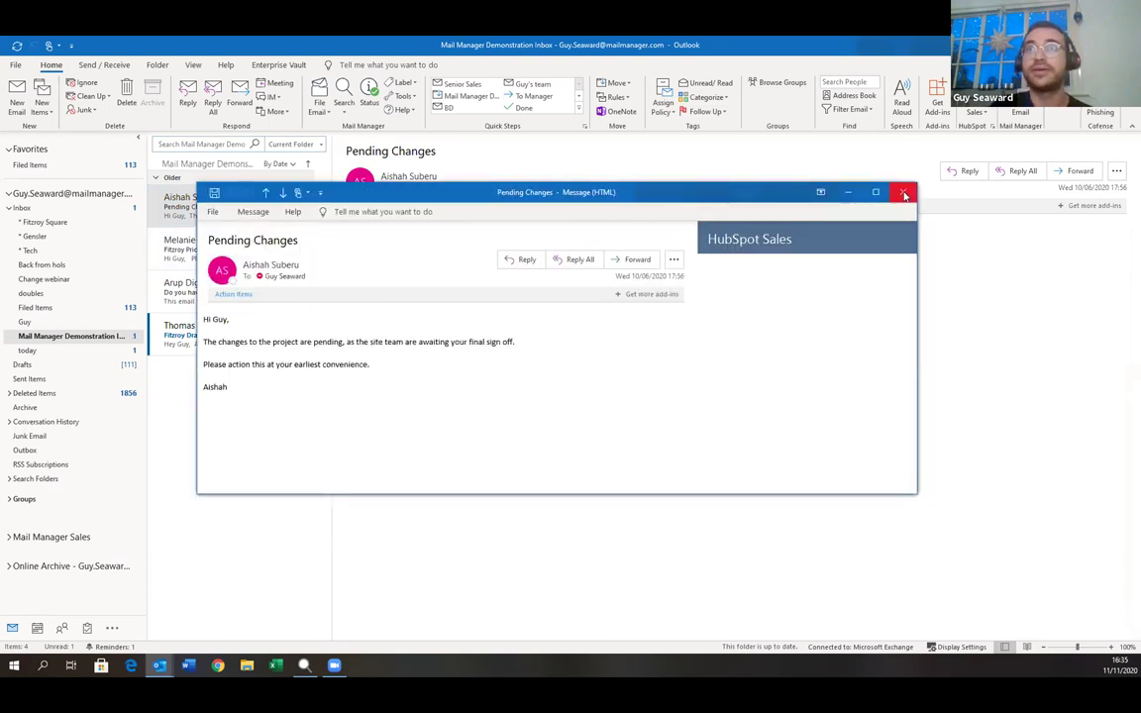
left_click(904, 194)
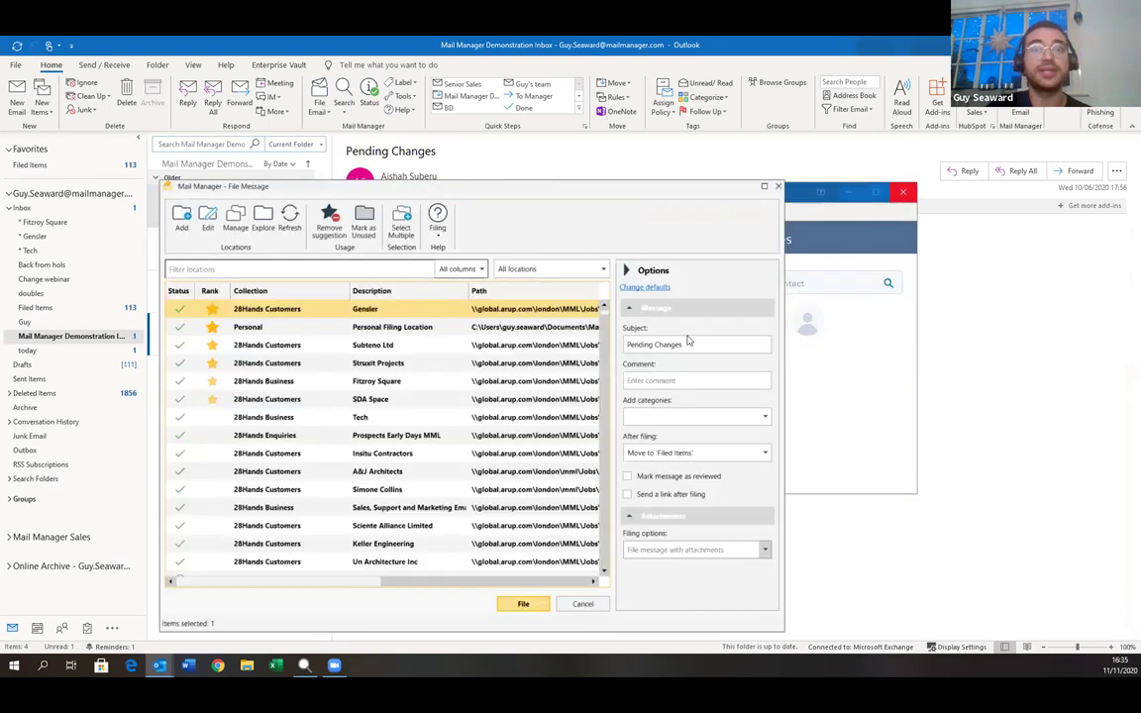
left_click(582, 603)
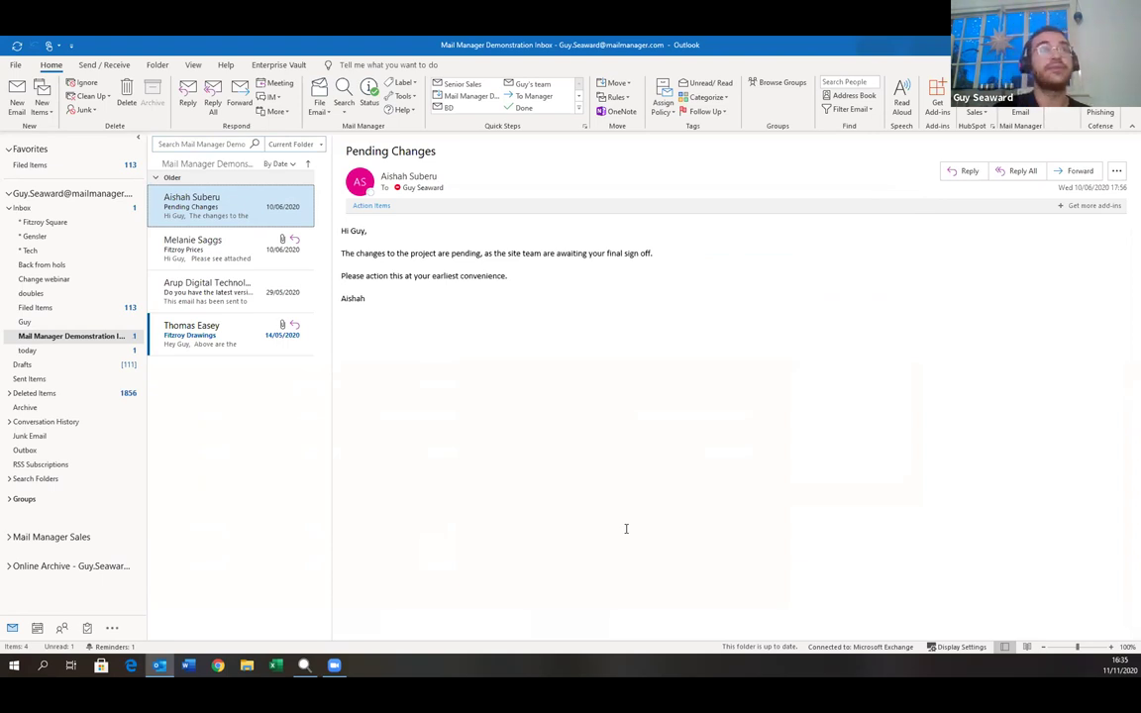
Step: File the Pending Changes email to the suggested Gensler location
right_click(228, 208)
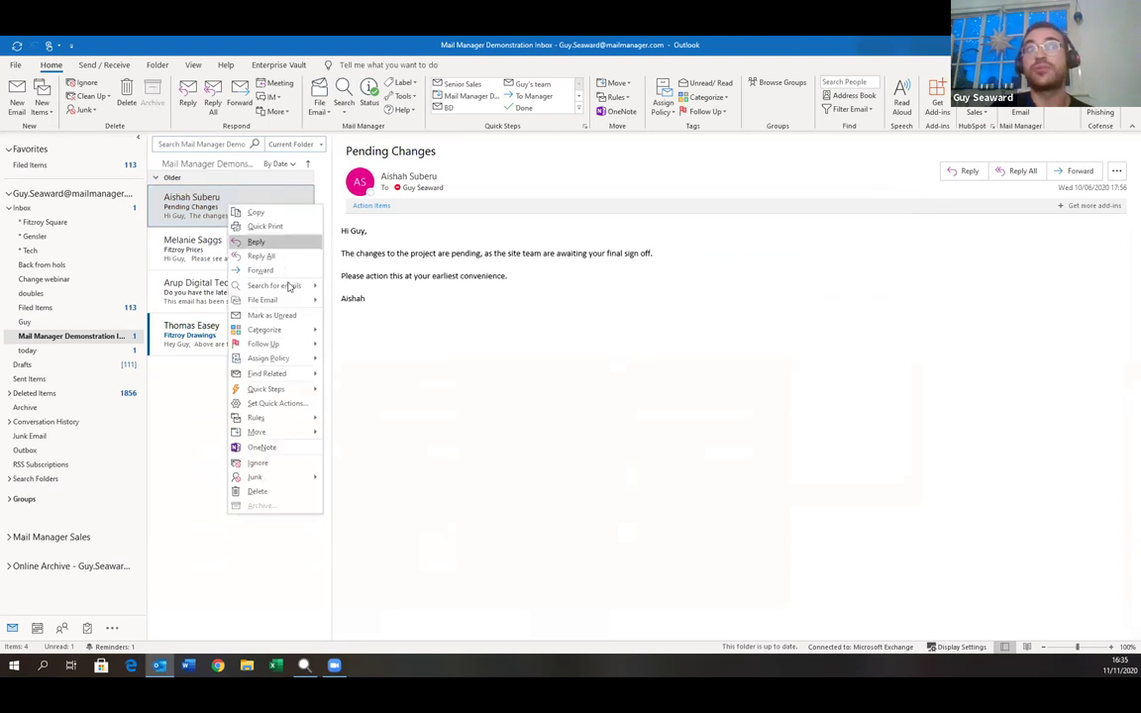
mouse_move(273, 299)
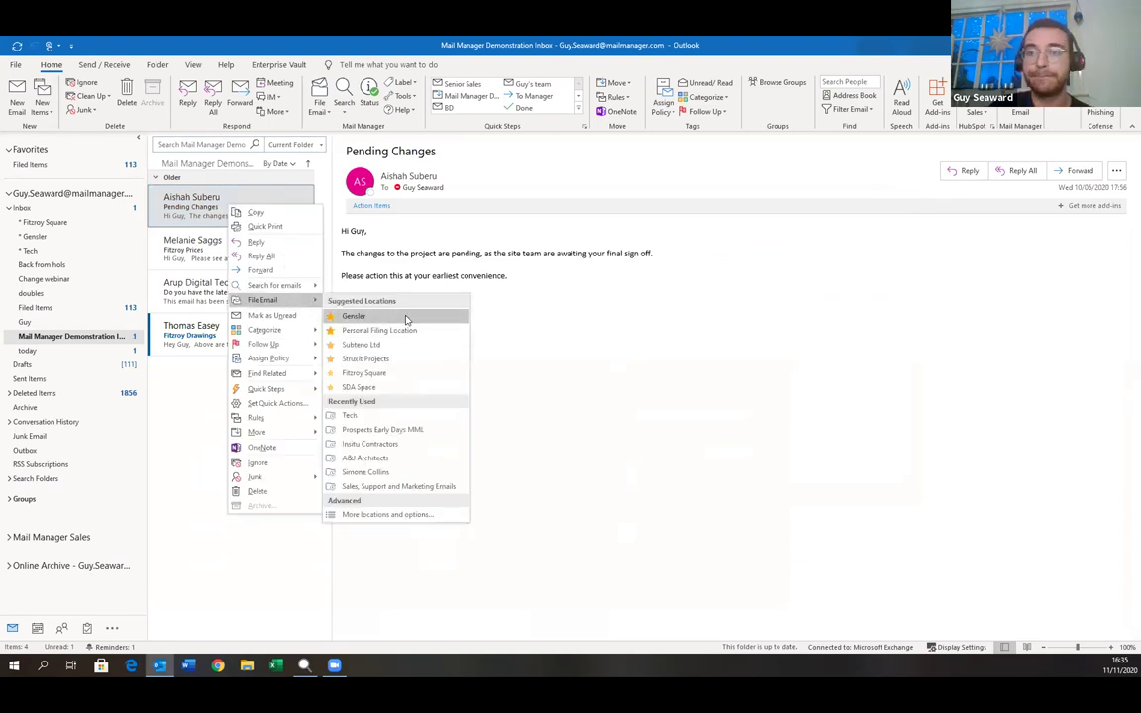
left_click(405, 318)
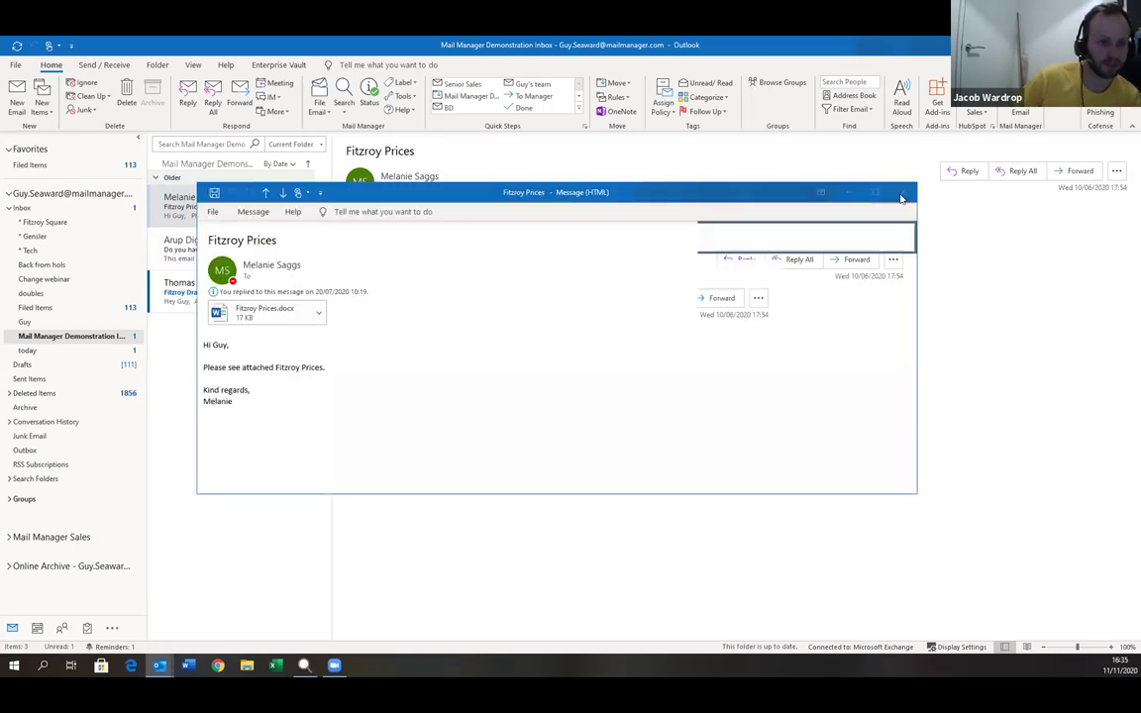
Step: Close the Fitzroy Prices message and file it to Fitzroy Square, appending the filed date and time to its subject line after filing
left_click(904, 195)
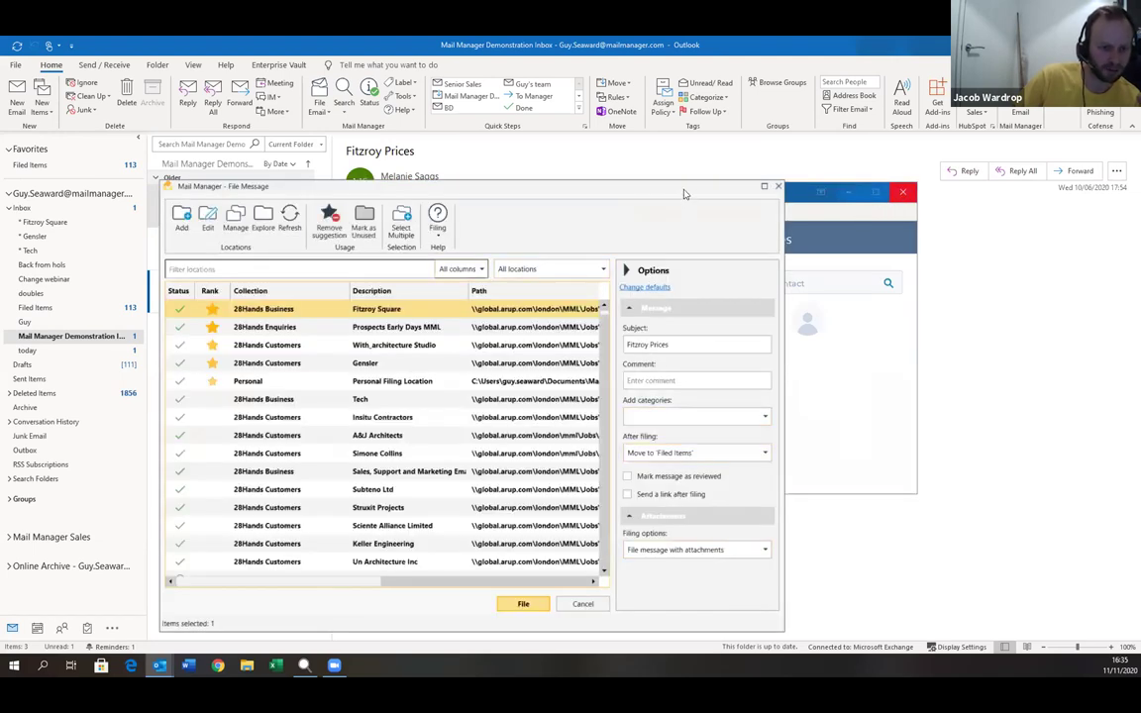
left_click(830, 410)
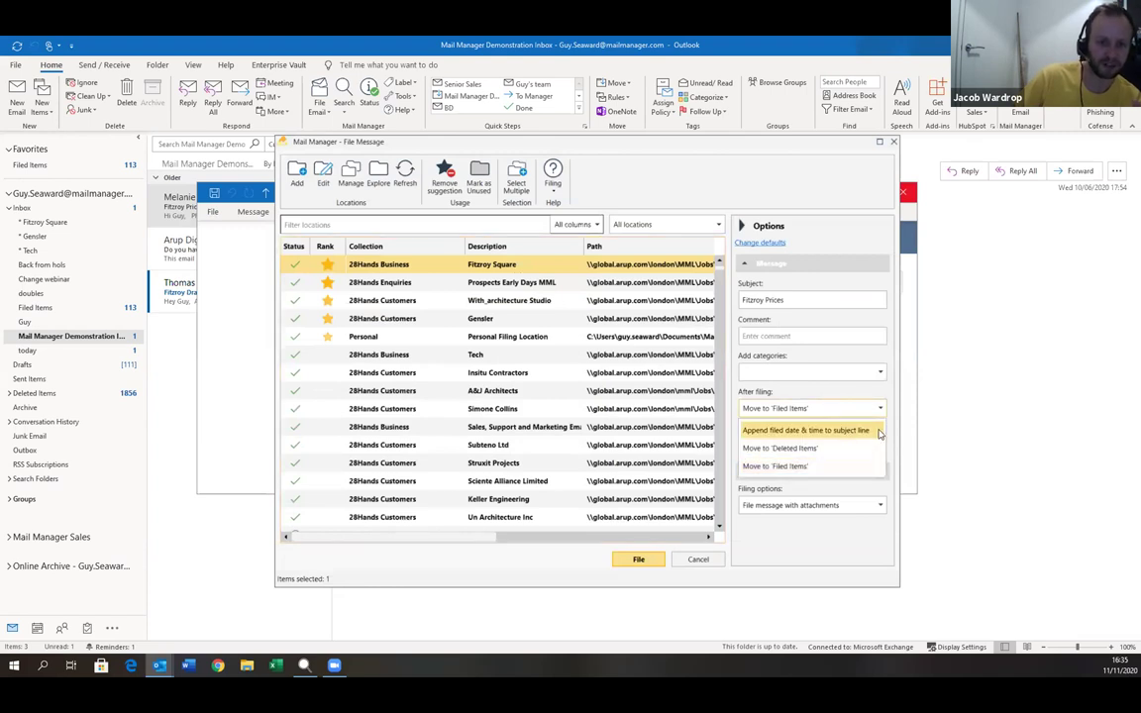
left_click(877, 432)
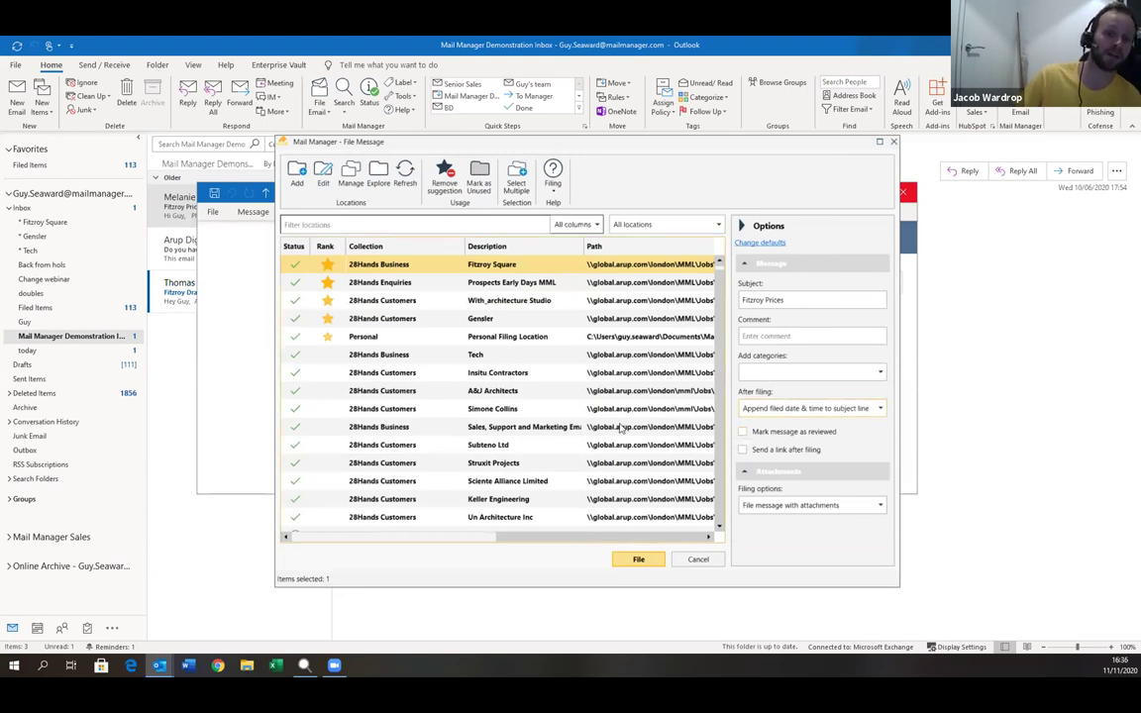
left_click(639, 560)
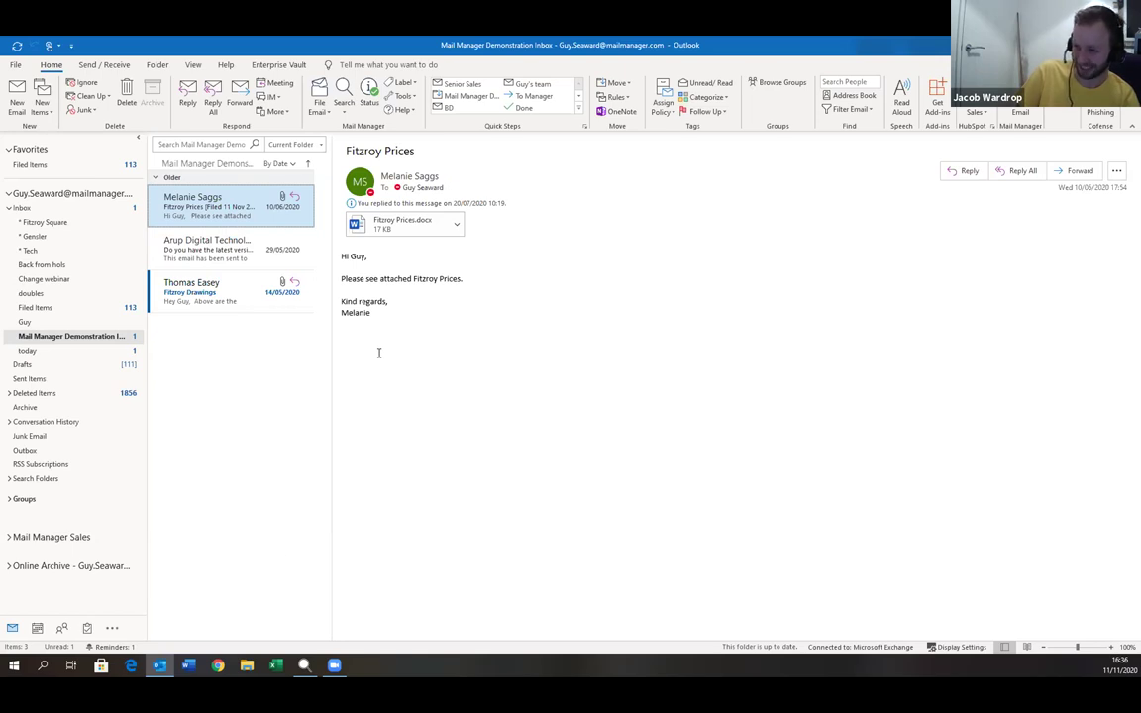
Step: Switch to Mail Manager Search, preview the fifth filed email in the results and widen the preview pane
left_click(306, 664)
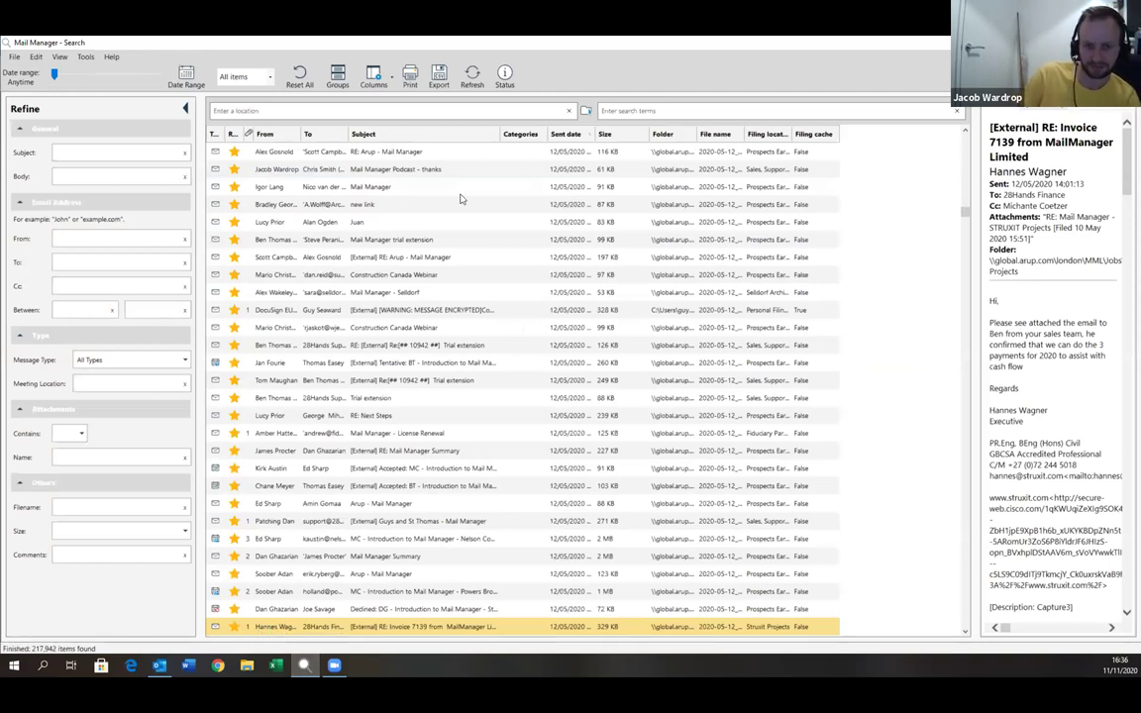
left_click(388, 221)
left_click_drag(972, 297, 730, 342)
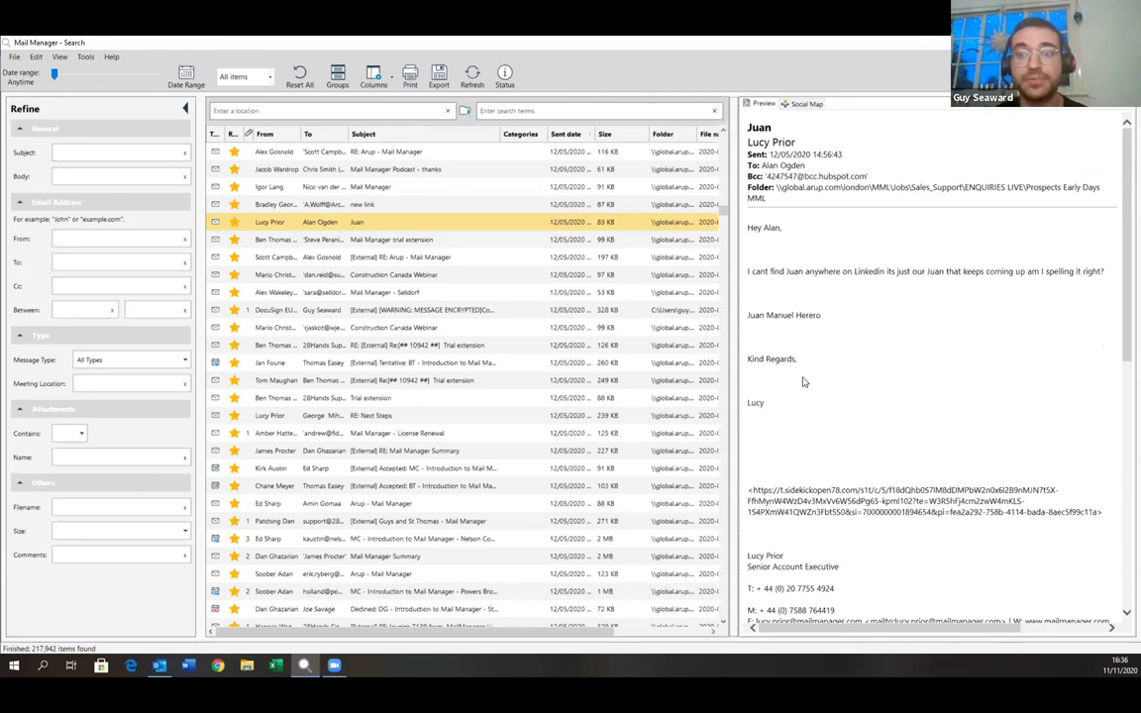
Step: Open the selected filed email as an Outlook message, view it and close it
right_click(362, 222)
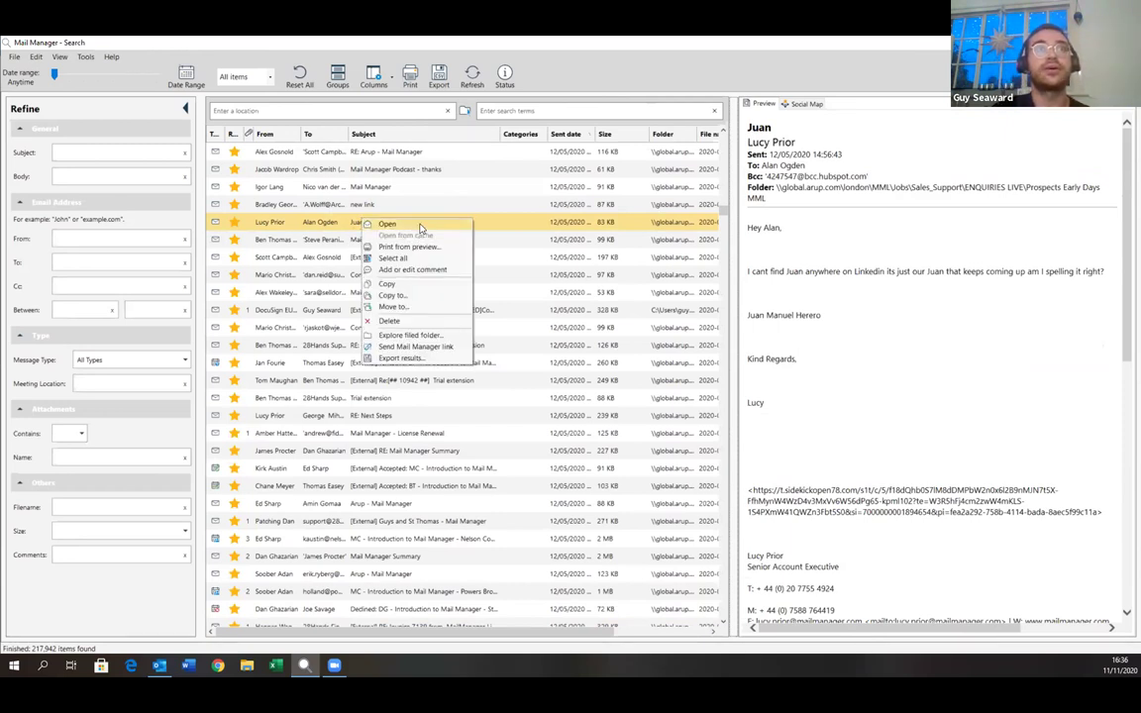
key("Escape")
left_click(442, 328)
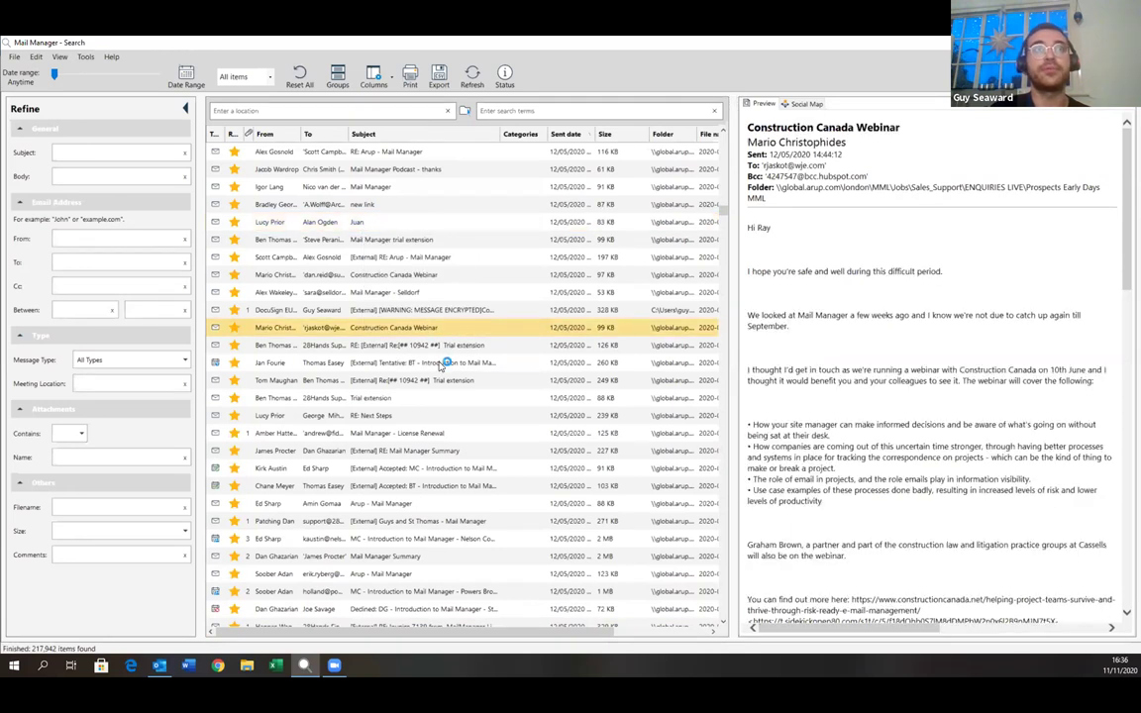
left_click(439, 362)
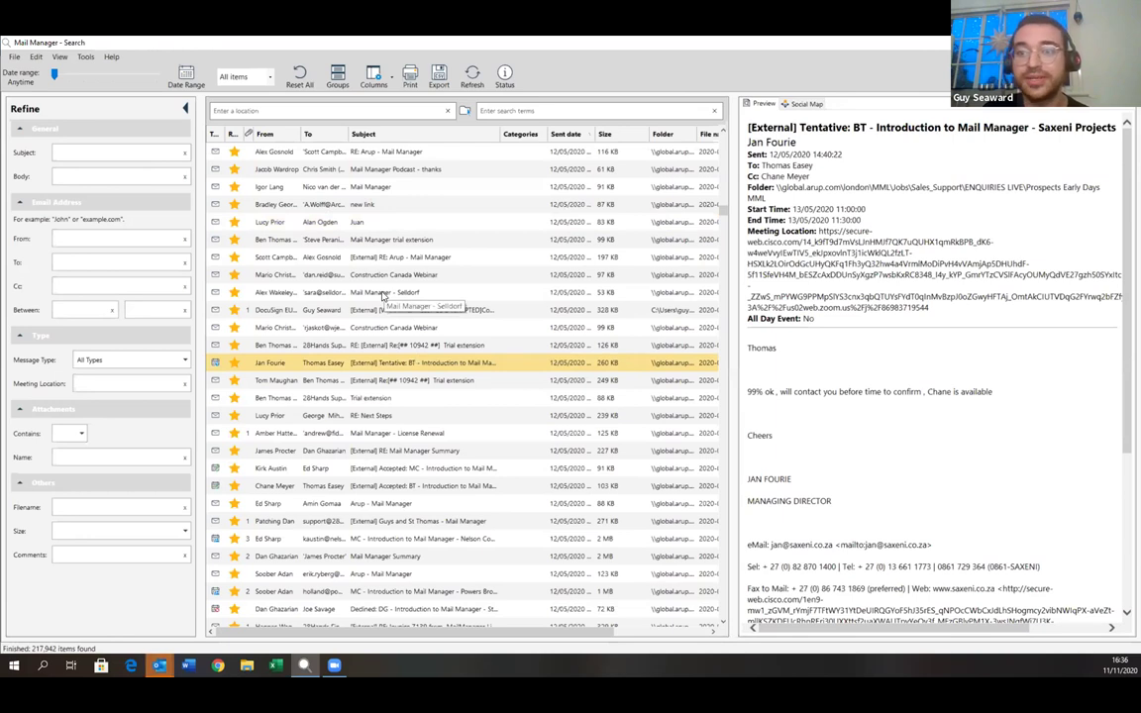
mouse_move(161, 663)
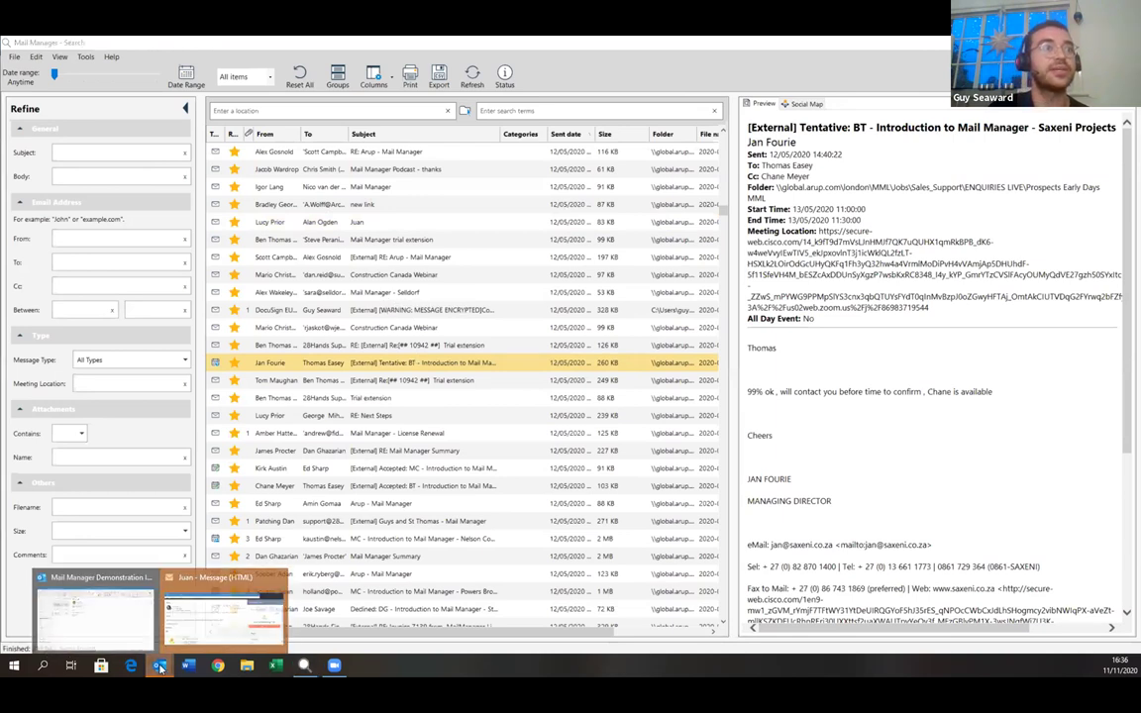
left_click(169, 600)
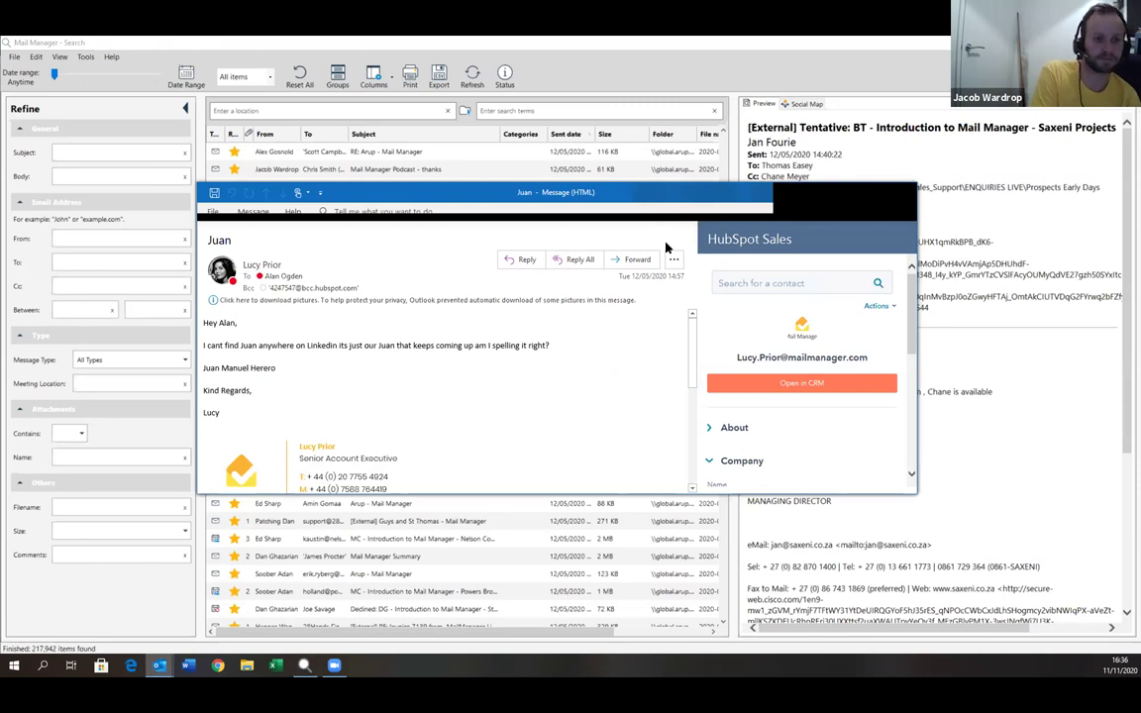
key("Escape")
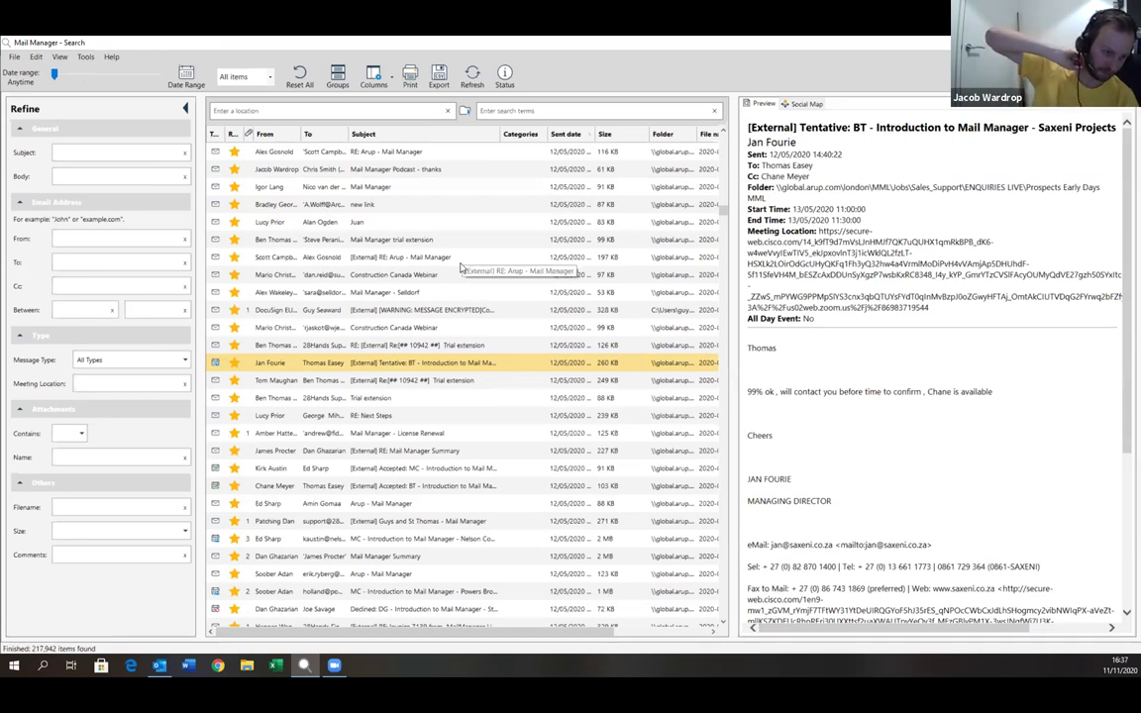
Step: Switch back to Outlook, open the Mail Manager filing locations and display the Personal collection
mouse_move(176, 673)
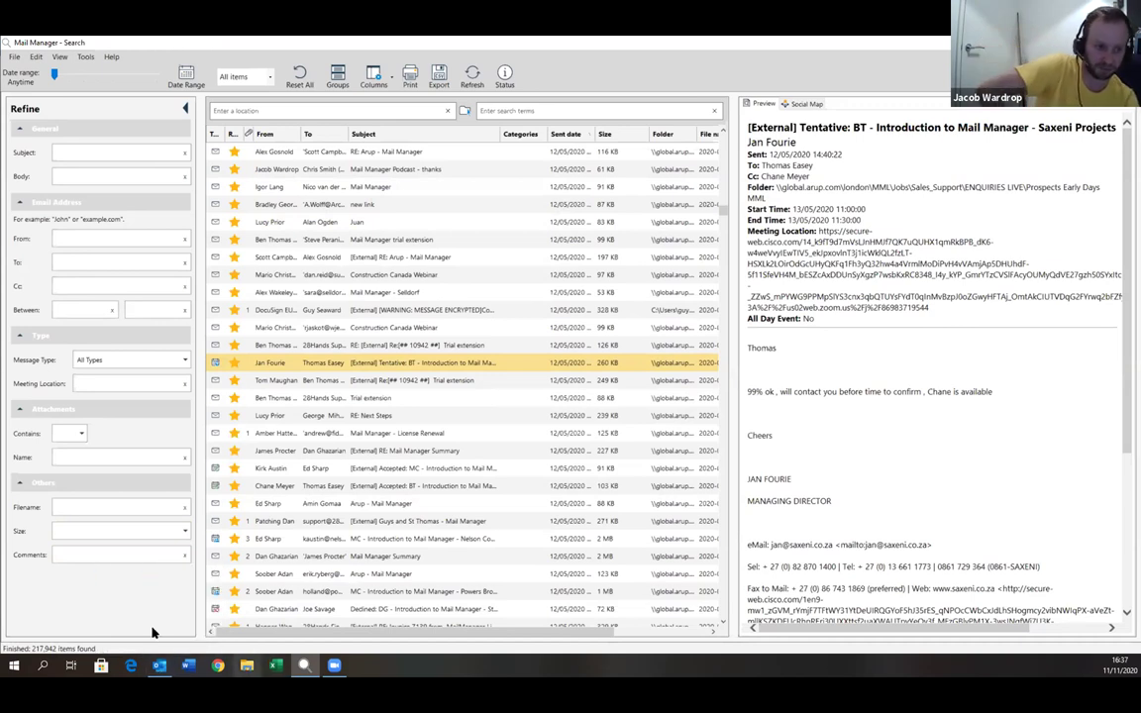
key("alt+Tab")
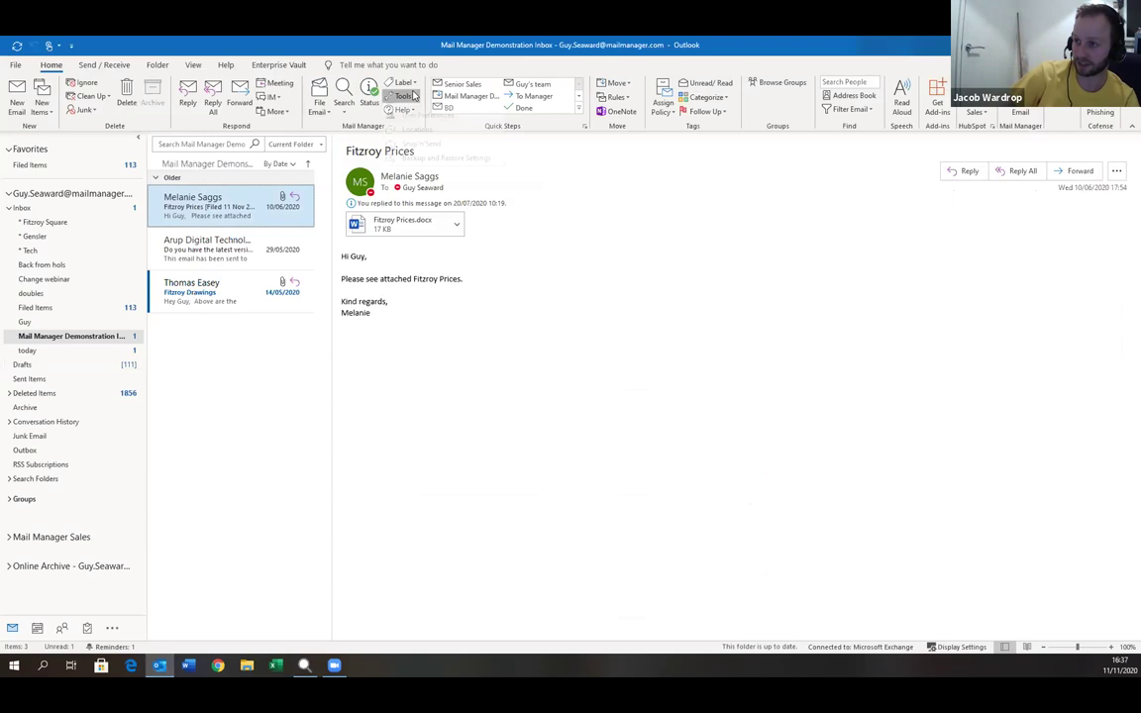
left_click(406, 130)
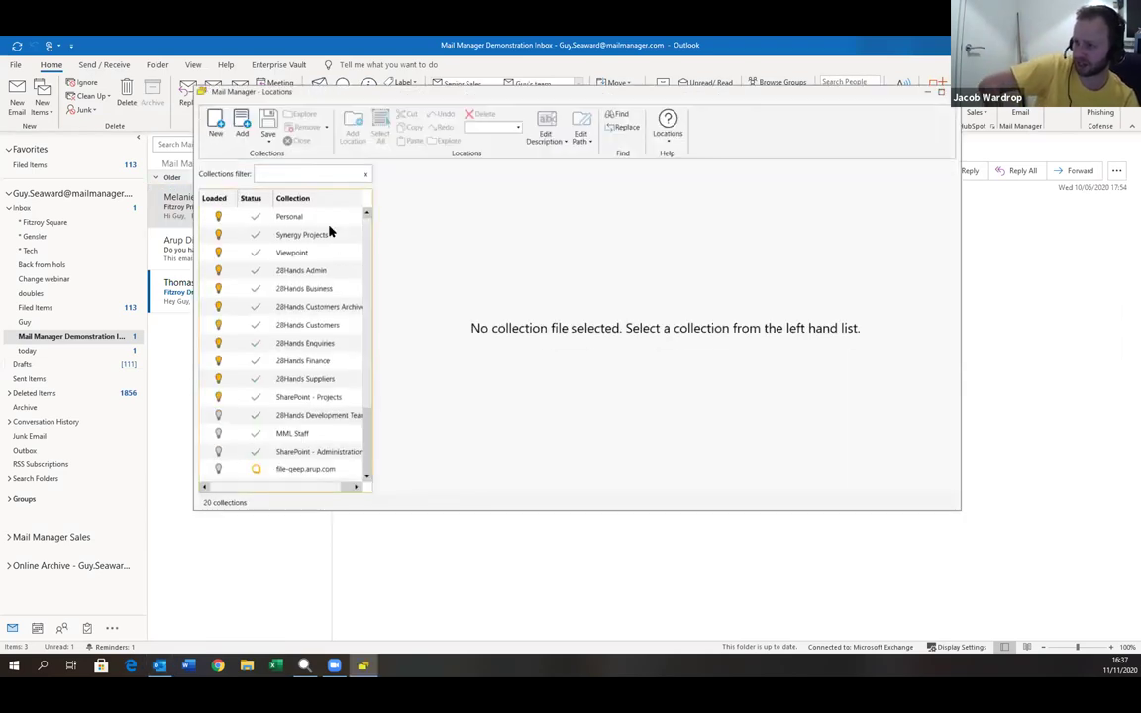
left_click(327, 217)
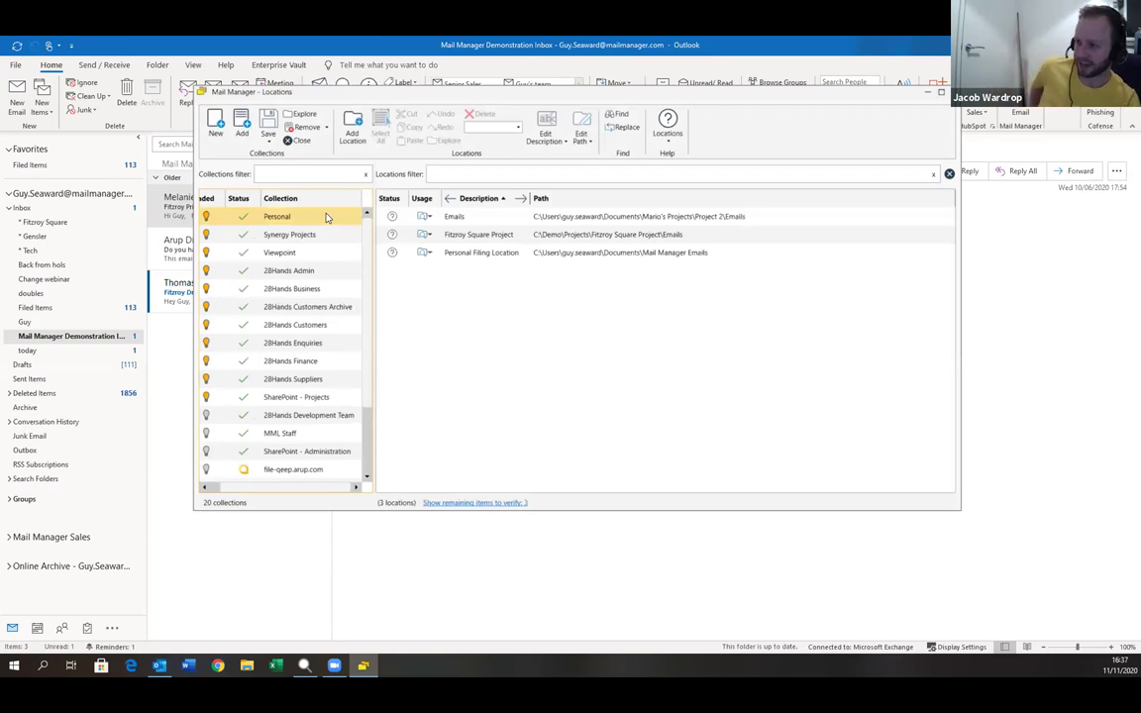
Step: Explore the parent folder of the Fitzroy Square Project location and view the filed messages in its Emails folder
right_click(536, 236)
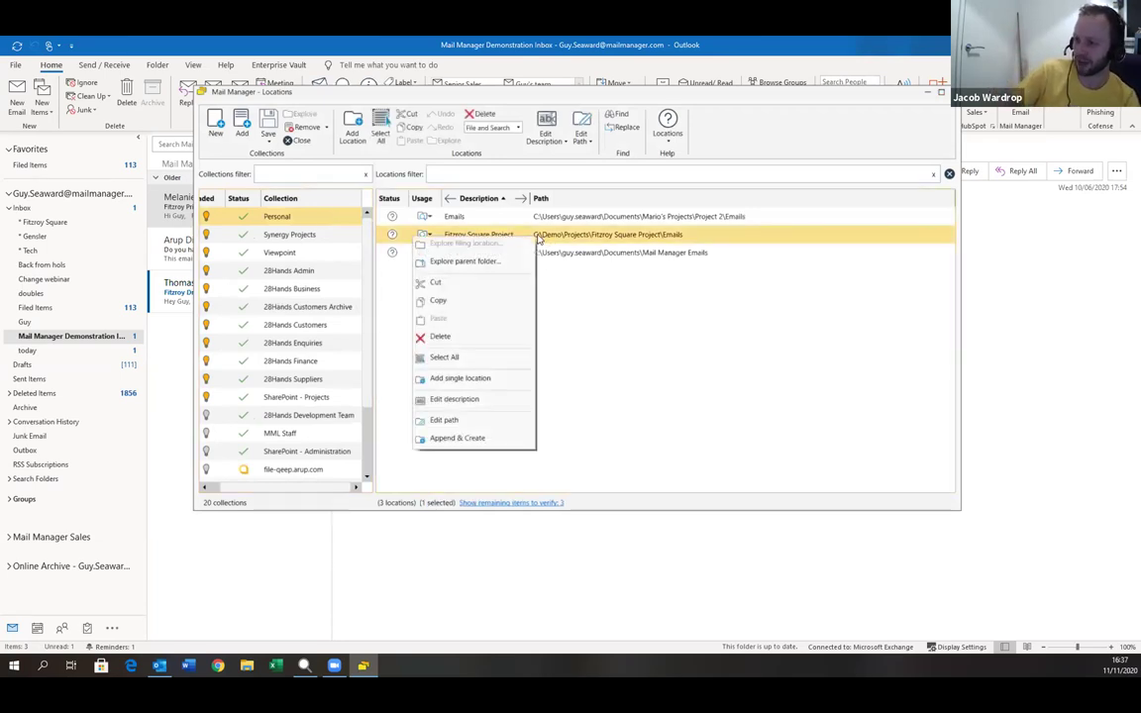
left_click(595, 283)
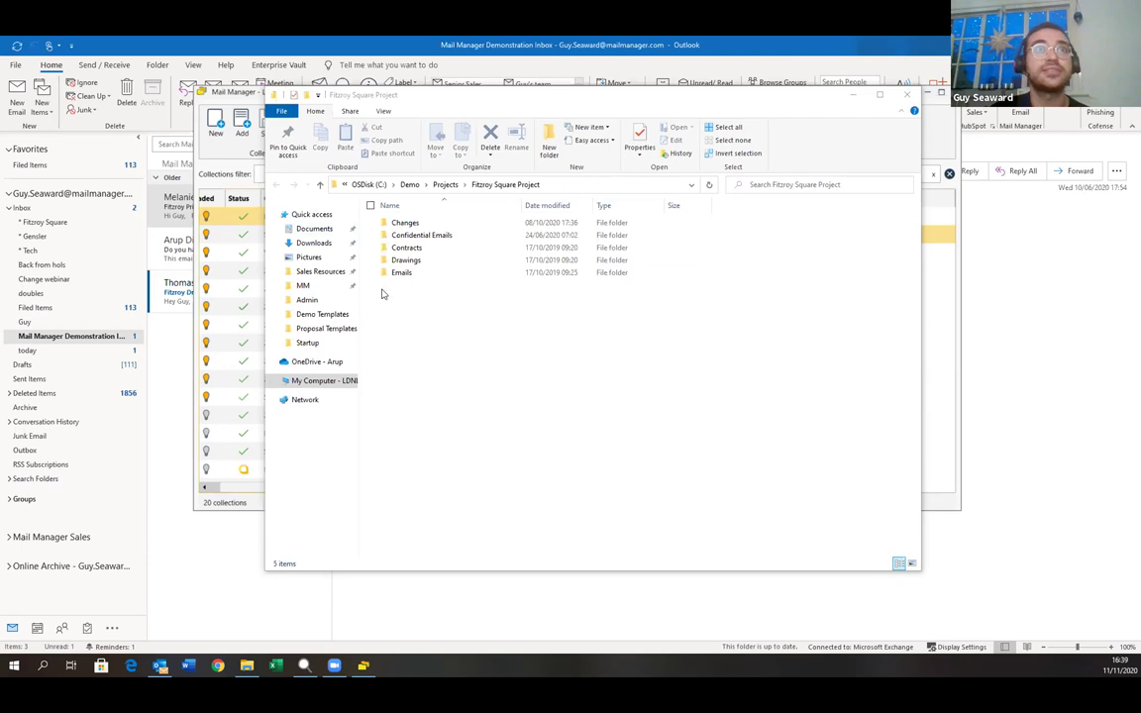
left_click(434, 271)
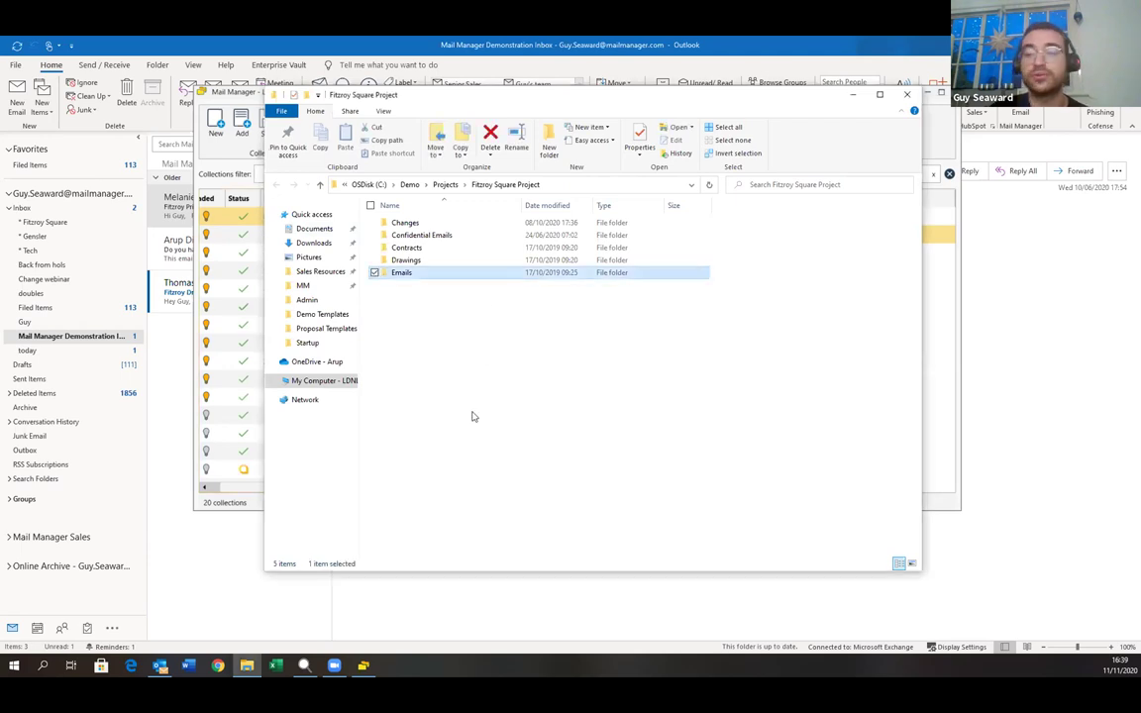
double_click(463, 274)
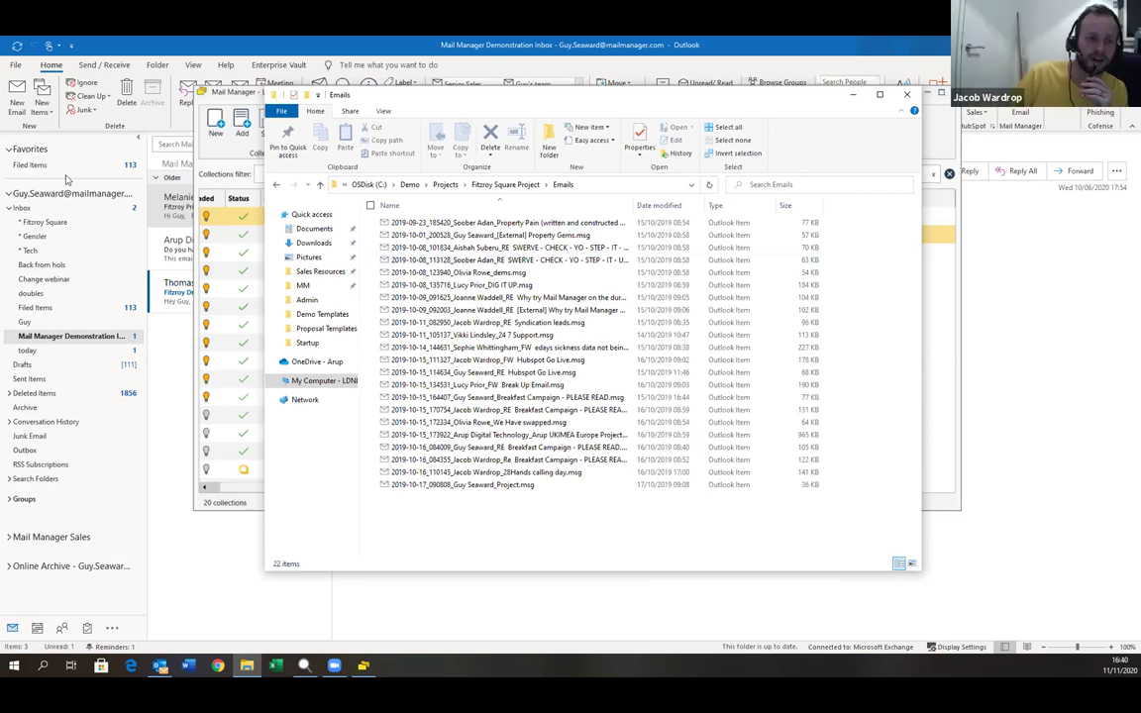
left_click(277, 185)
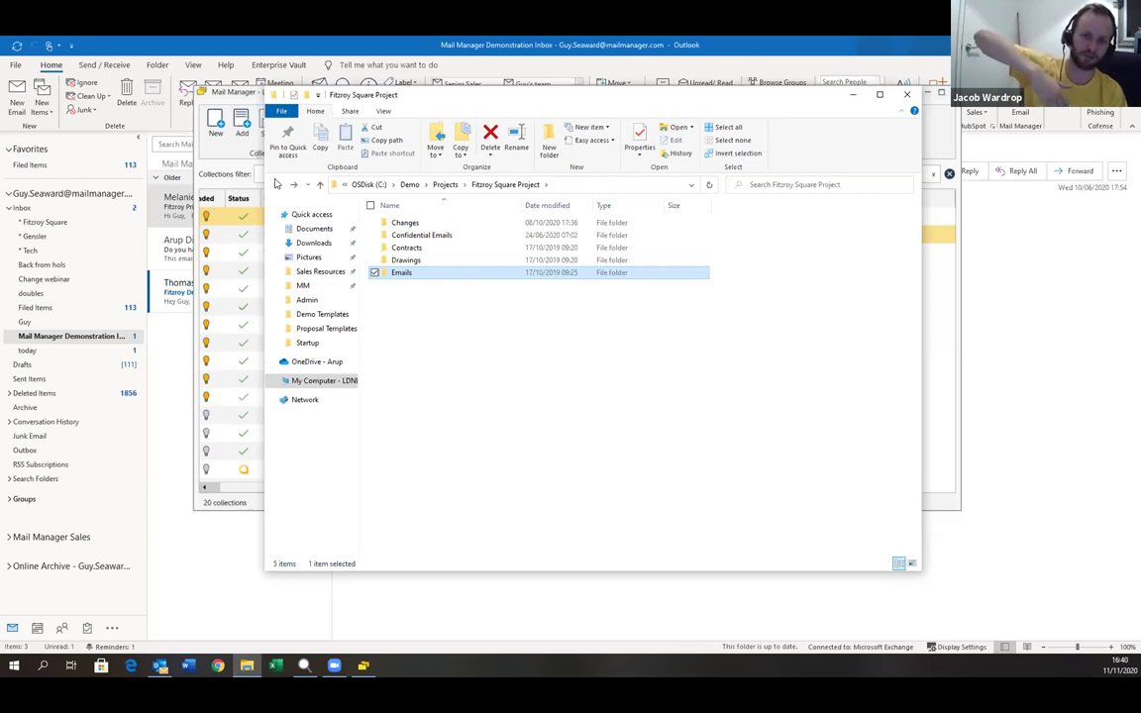
Step: Return to the main Outlook window and select the Fitzroy Prices email
left_click(307, 45)
left_click(670, 337)
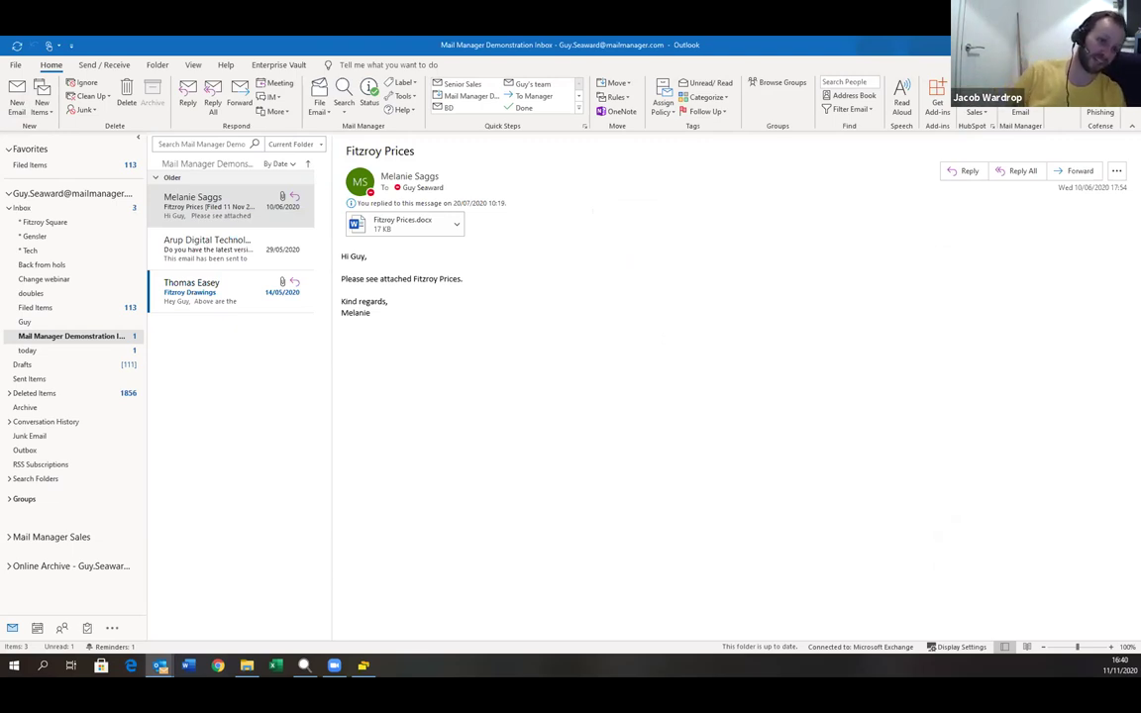
left_click(227, 205)
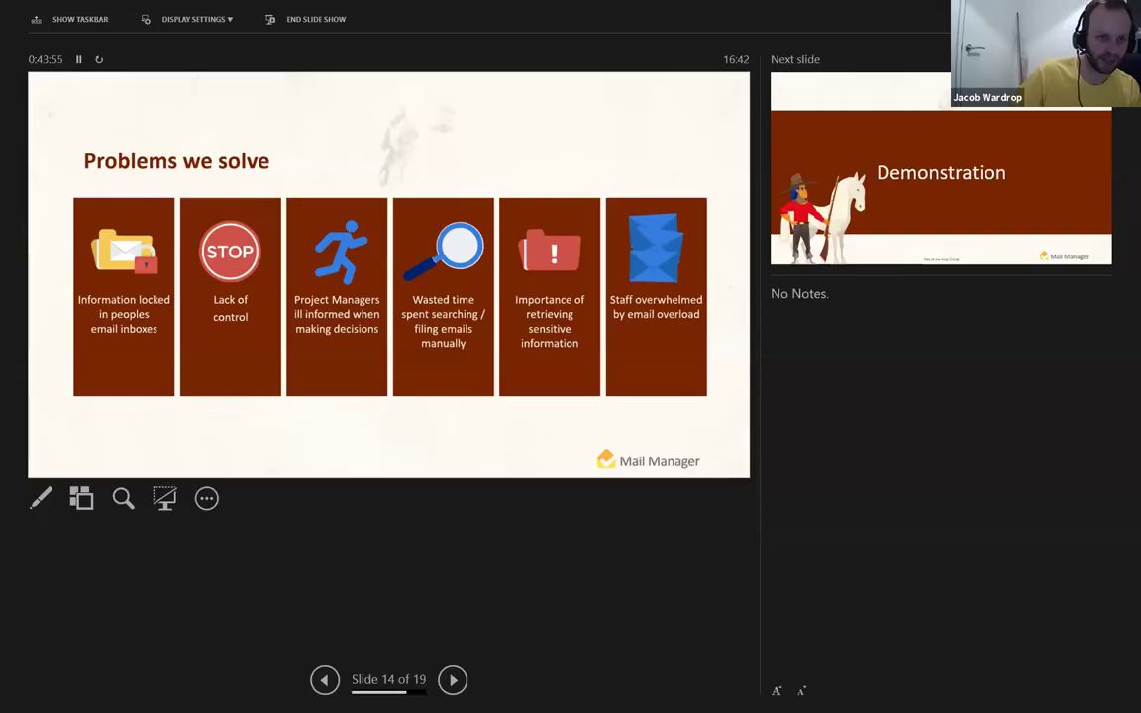
key("Right")
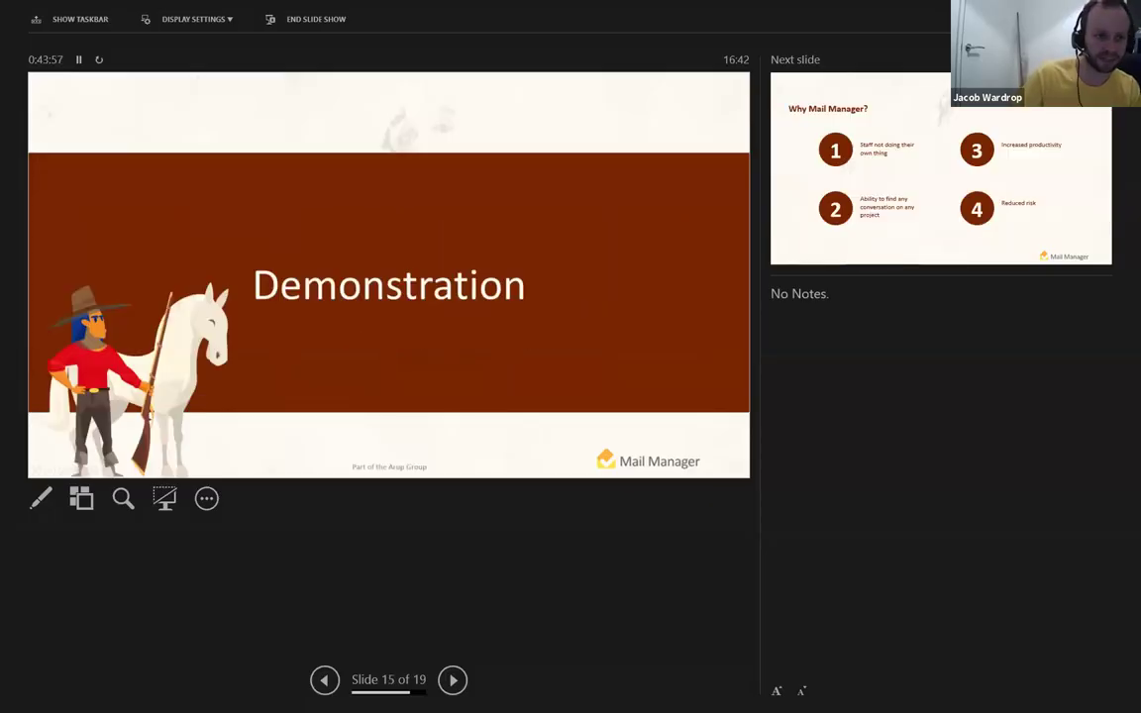
key("Right")
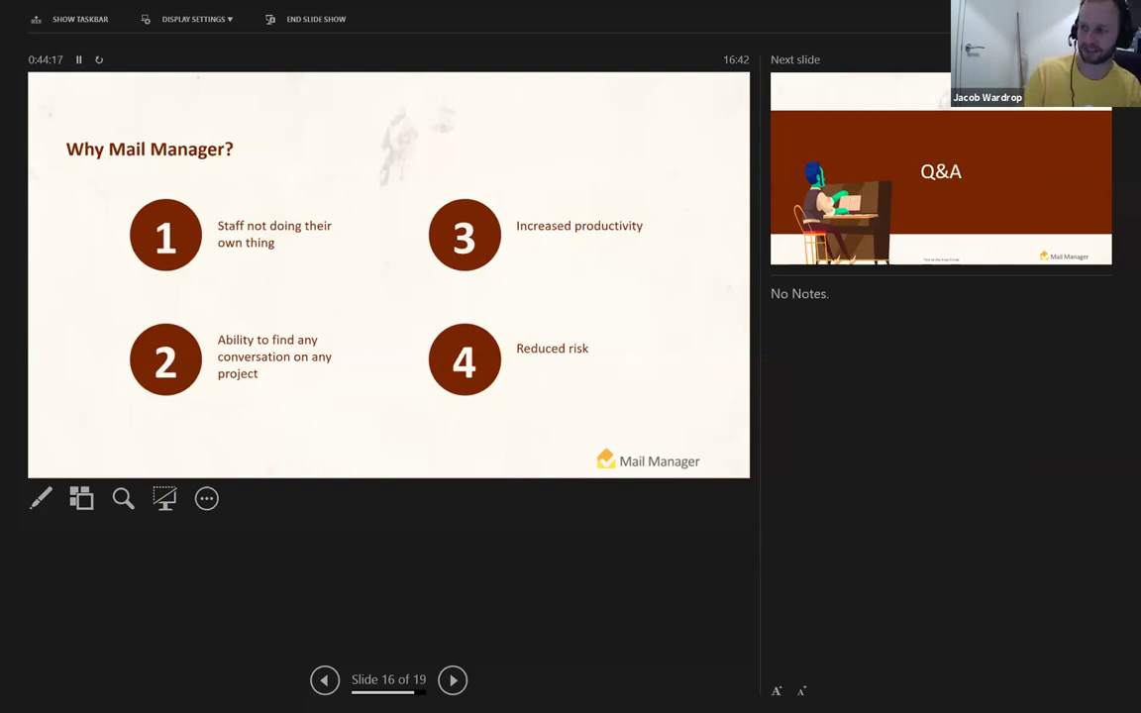
key("Right")
key("Right")
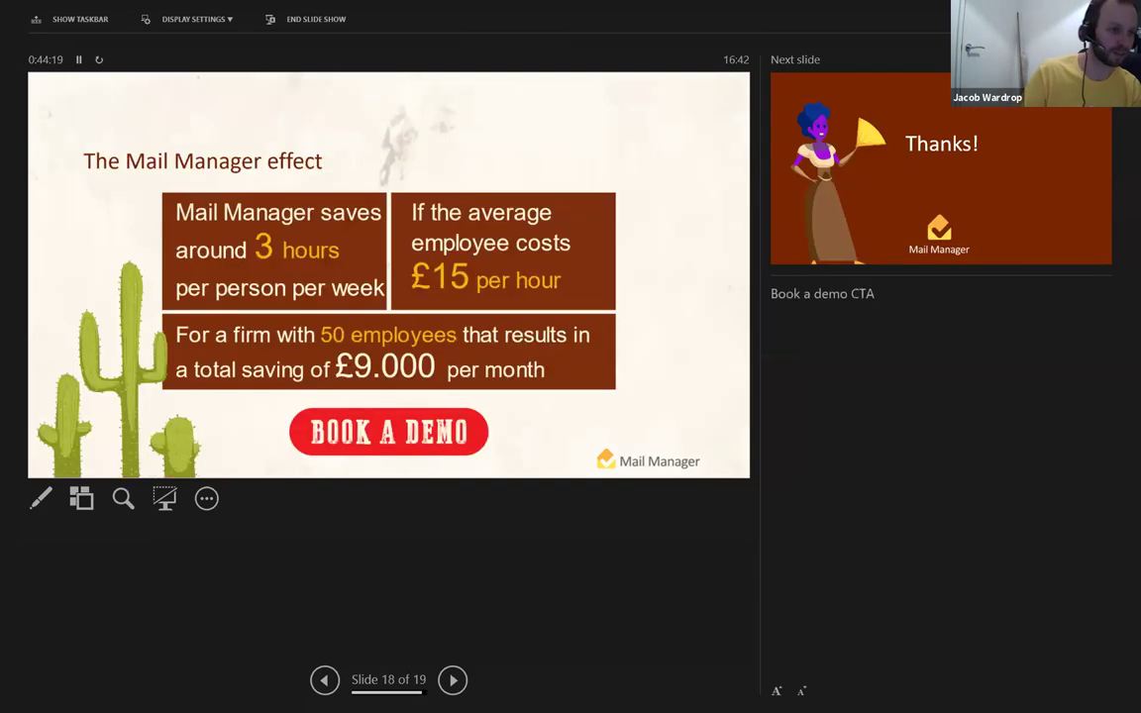